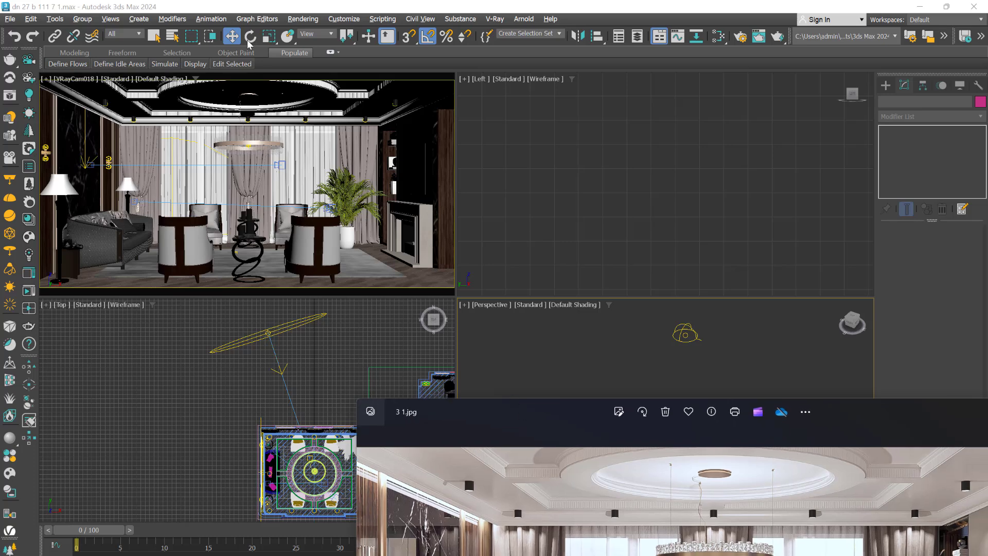
Check the environment map settings and the dome light's multiplier, and close the environment settings
left_click(303, 19)
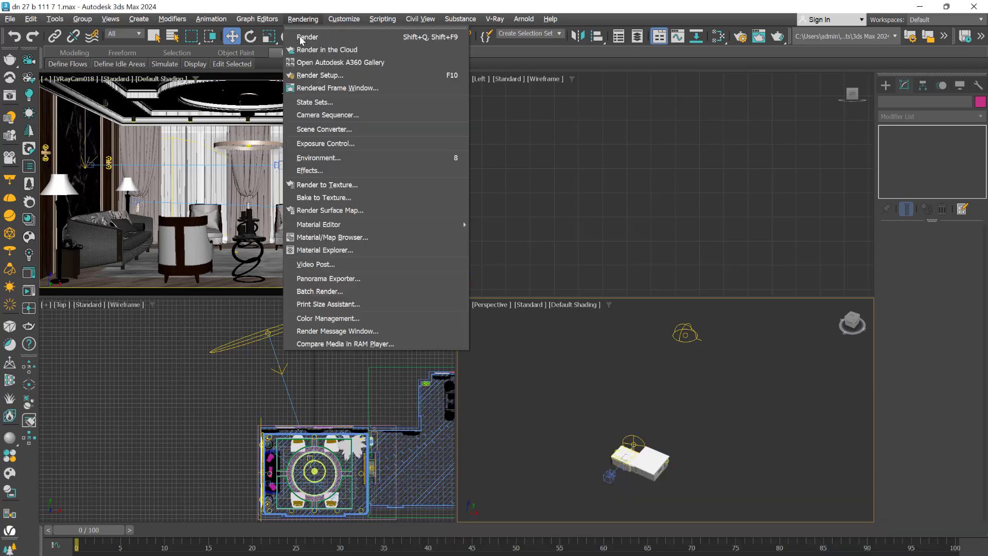
left_click(348, 161)
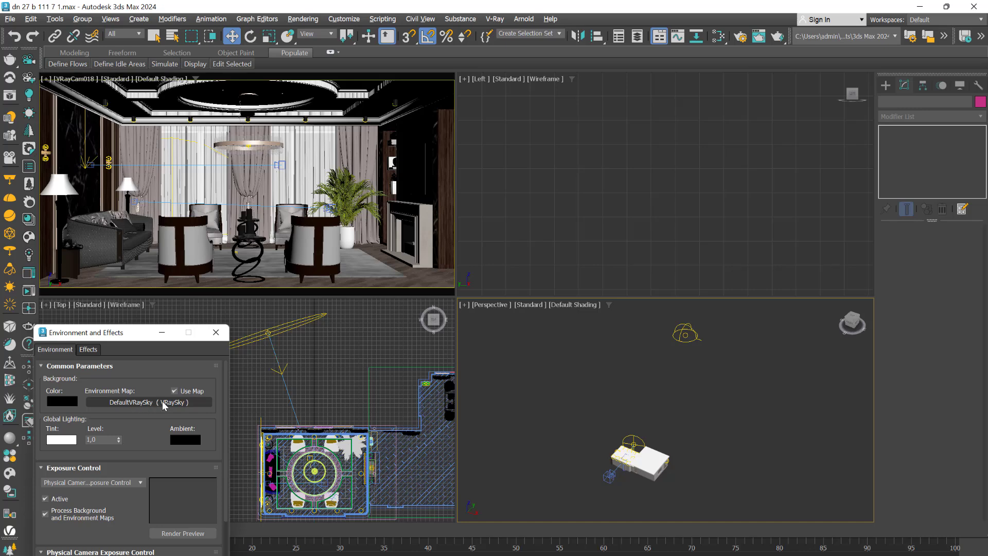
left_click(686, 336)
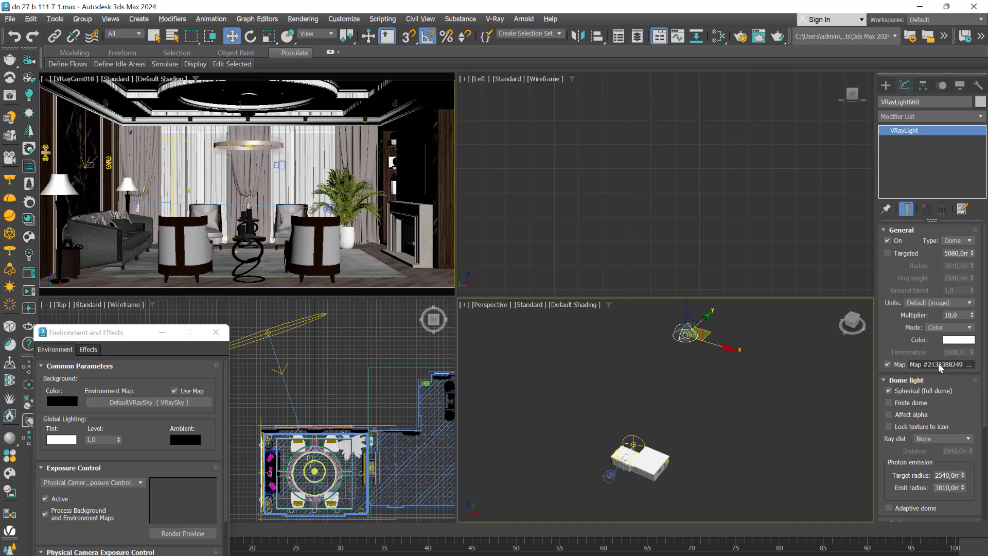
left_click_drag(957, 315, 942, 317)
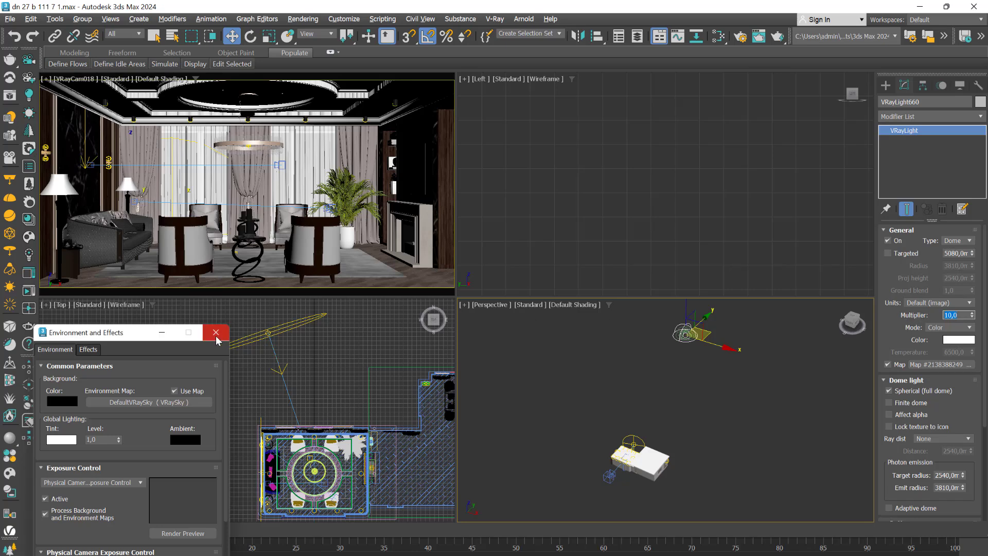
left_click(215, 332)
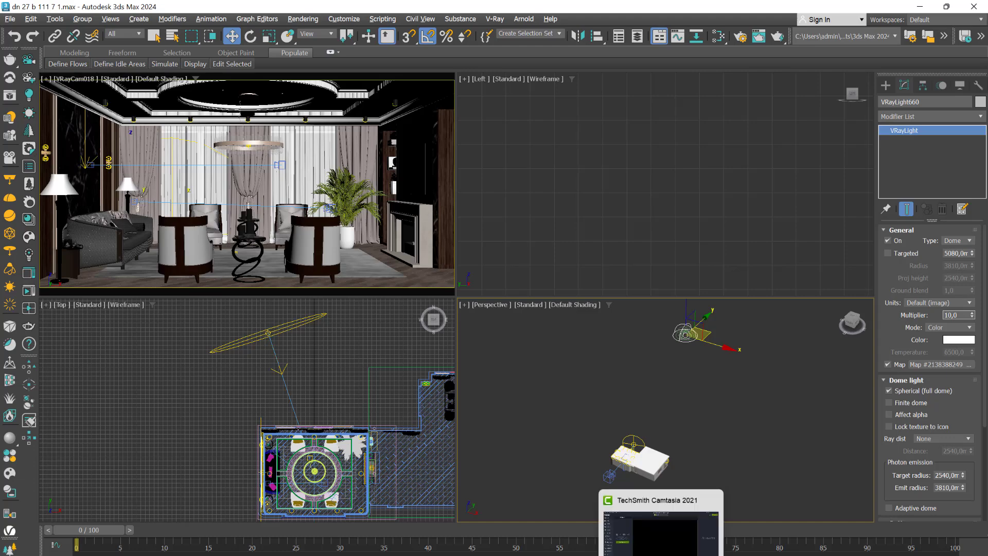
Examine the reference image 3 1.jpg of the finished living room, and move it out of the way
left_click(609, 492)
left_click_drag(589, 413, 416, 103)
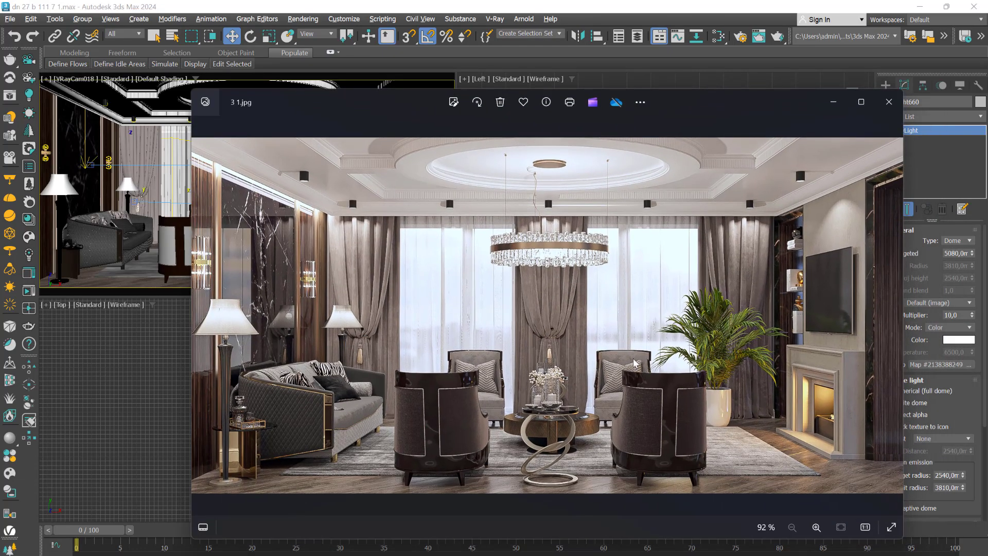
left_click_drag(688, 99, 713, 476)
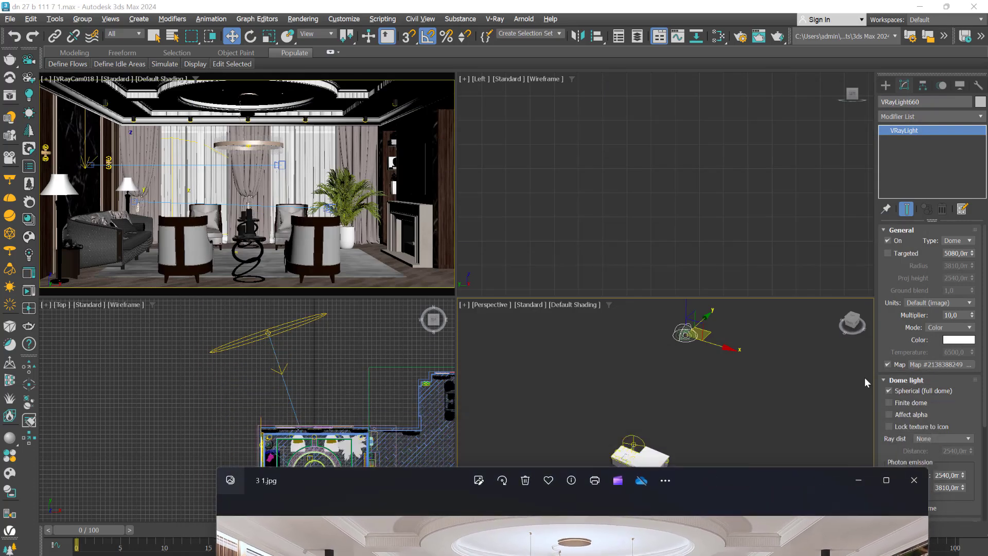
Maximize the VRayCam018 camera view and start an interactive V-Ray render of it
right_click(311, 162)
key("alt+w")
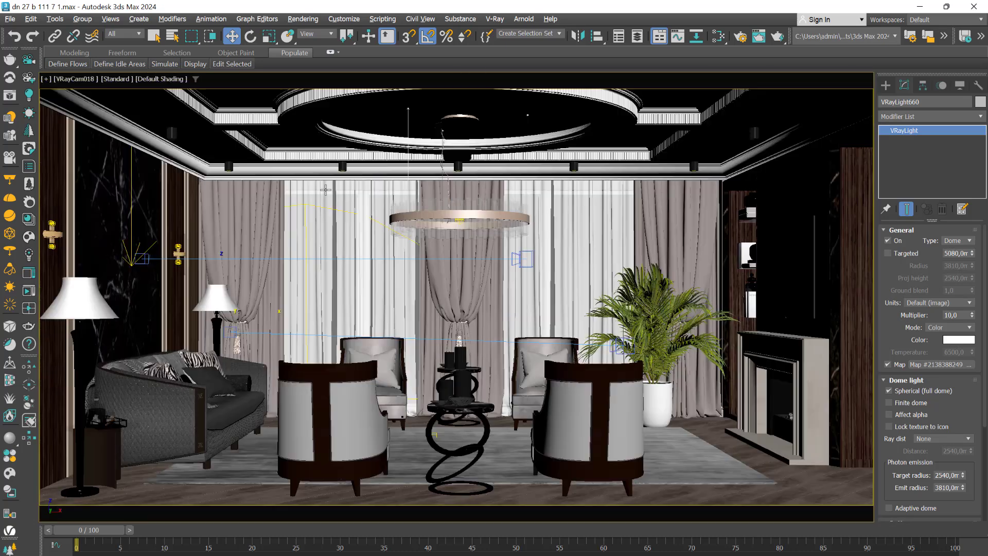
left_click(737, 42)
left_click_drag(862, 375, 503, 174)
left_click(510, 256)
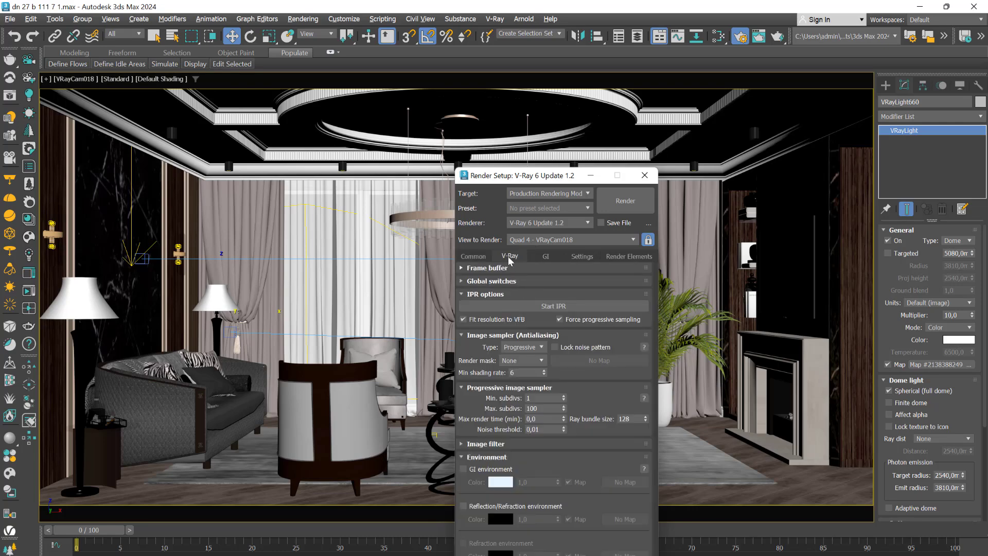
left_click(529, 304)
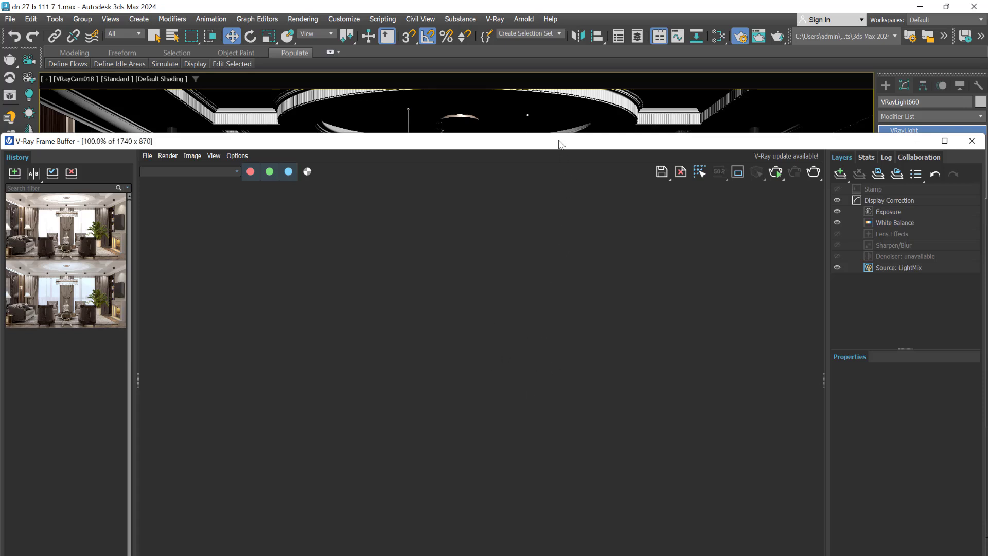
Set the dome light's multiplier to 1 while the interactive render is running
left_click_drag(549, 148, 507, 71)
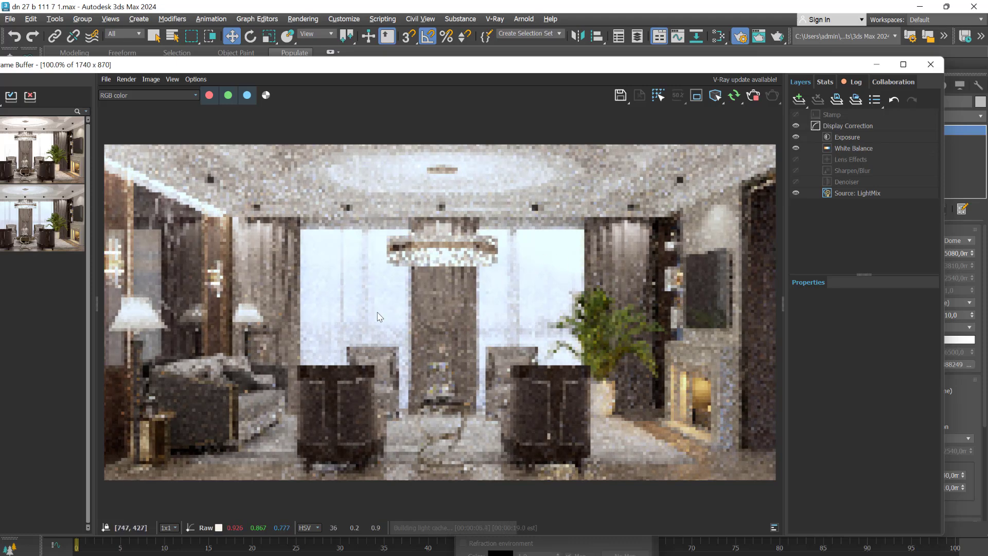
left_click_drag(682, 69, 551, 79)
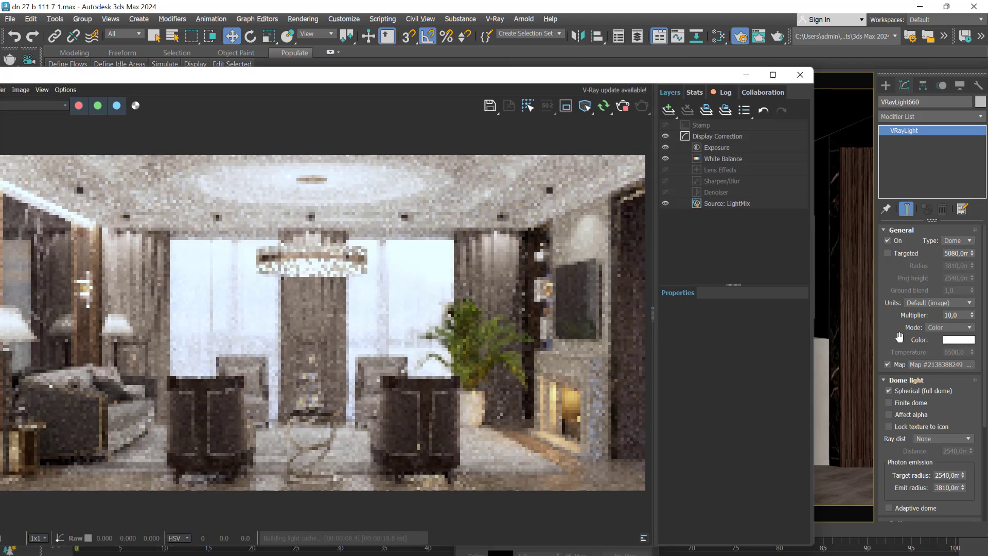
double_click(960, 315)
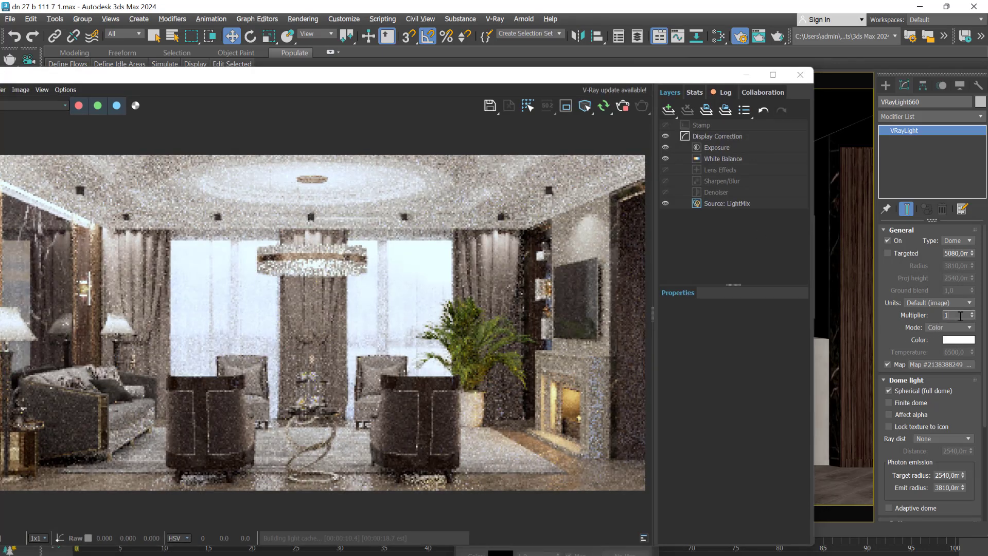
type("1")
key("Return")
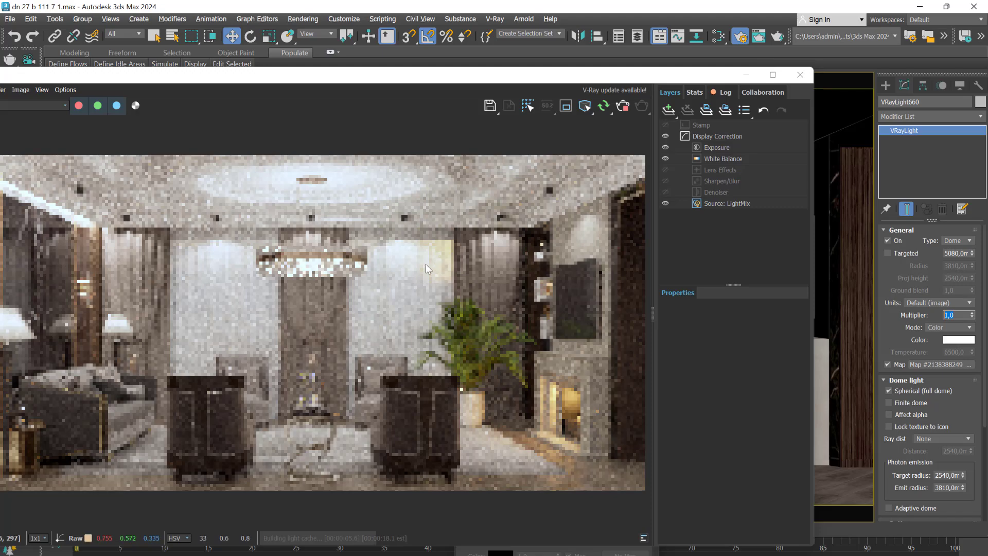
Remove the curtains and sheers from in front of the windows in the camera view
left_click_drag(375, 81, 514, 435)
right_click(339, 302)
left_click(308, 318)
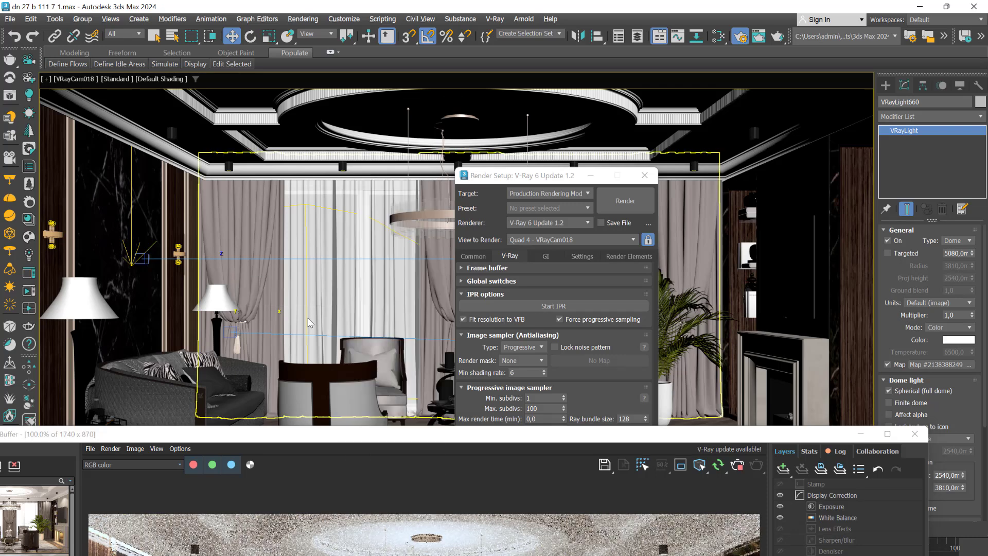
left_click(361, 278)
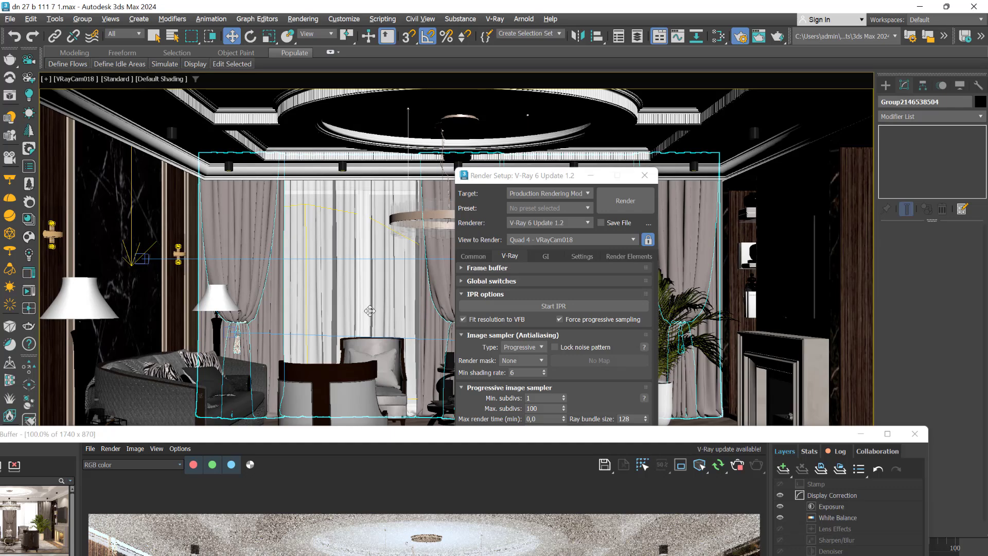
left_click_drag(357, 291, 883, 296)
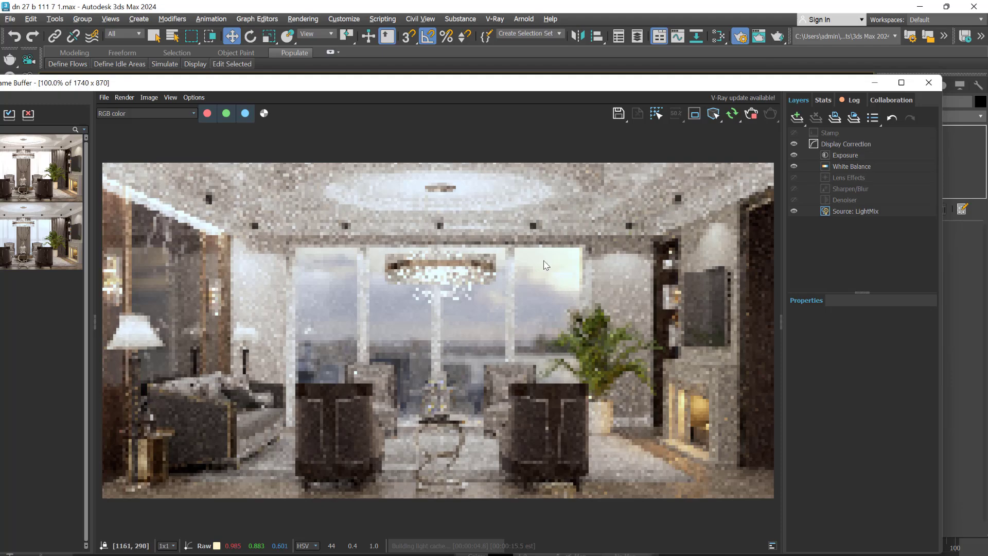
Select the window frame group and examine the uncovered windows in the interactive render
left_click_drag(483, 88, 468, 344)
left_click(396, 298)
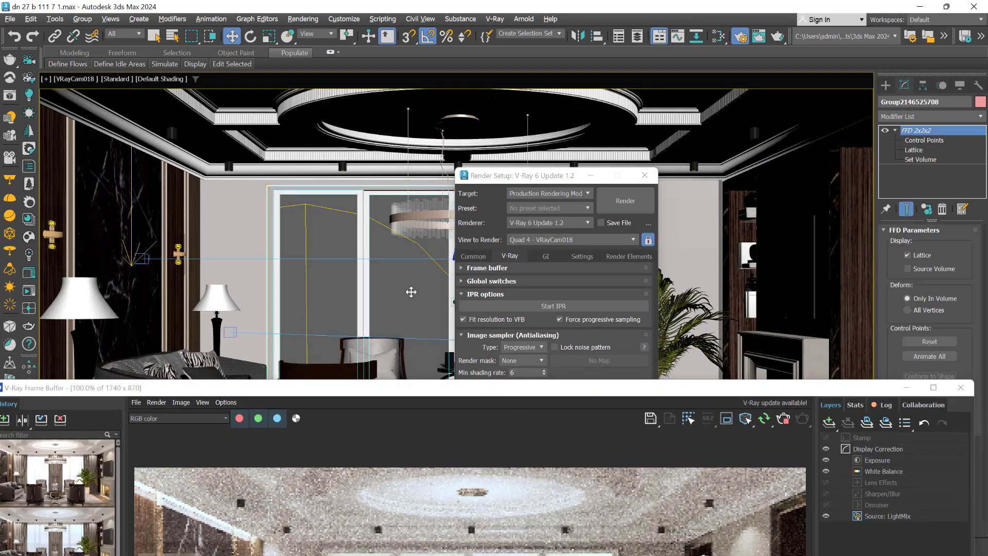
left_click_drag(490, 391, 474, 93)
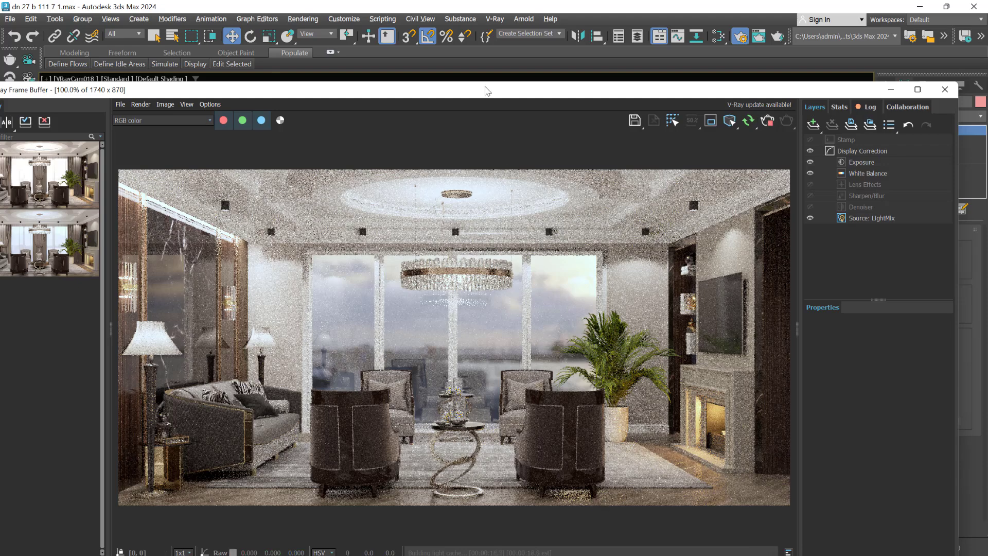
left_click_drag(485, 89, 540, 458)
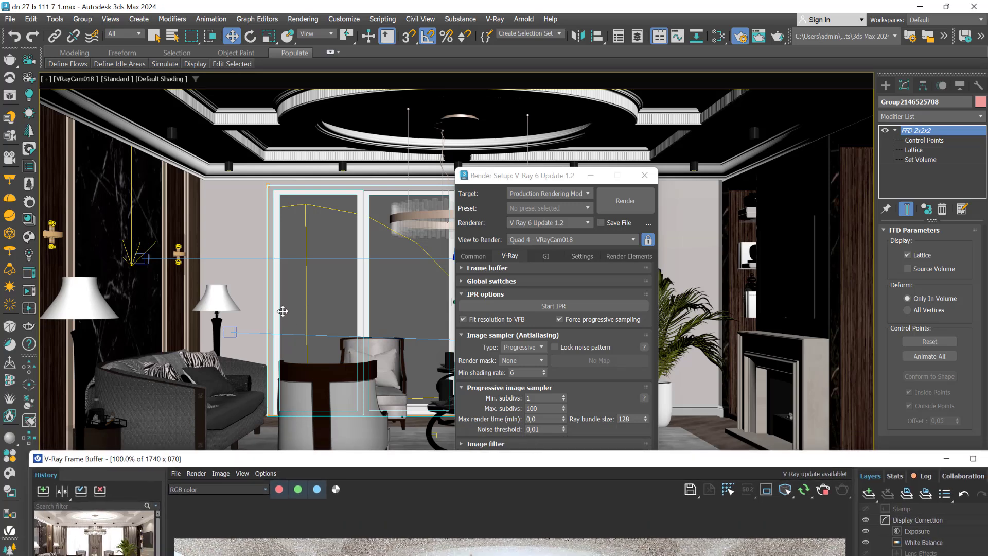
Select the V-Ray sun outside the windows, review its parameters and examine the render
left_click(307, 284)
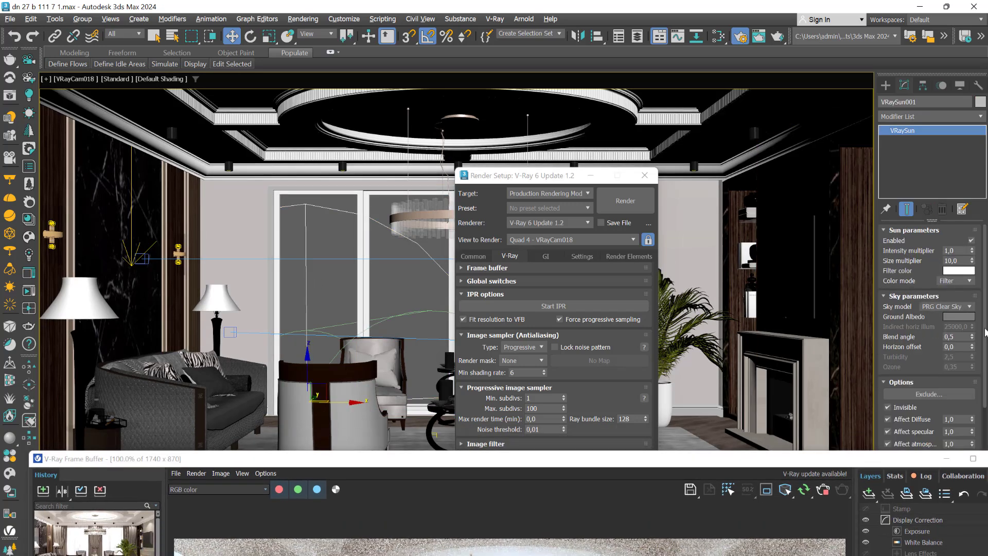
scroll(985, 298, "down", 1)
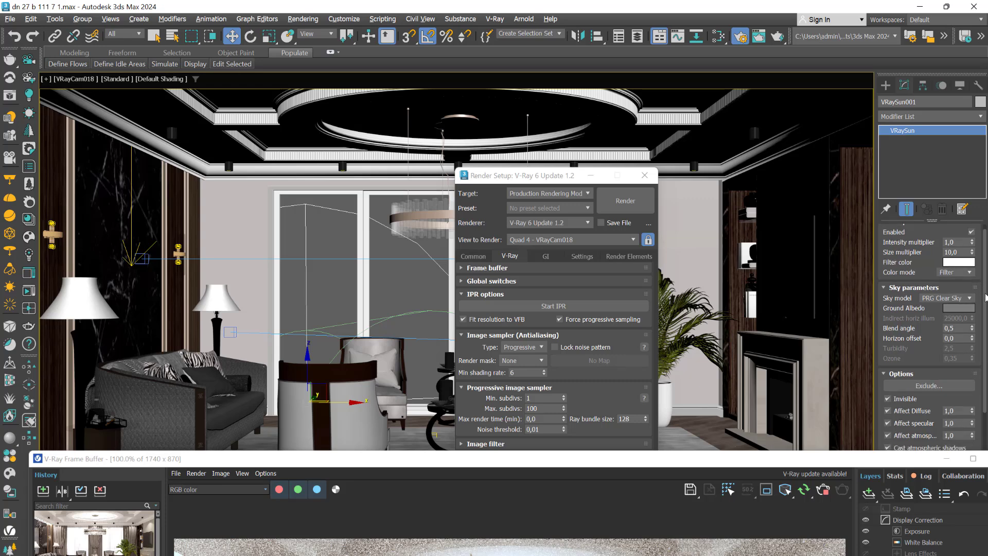
scroll(985, 297, "up", 1)
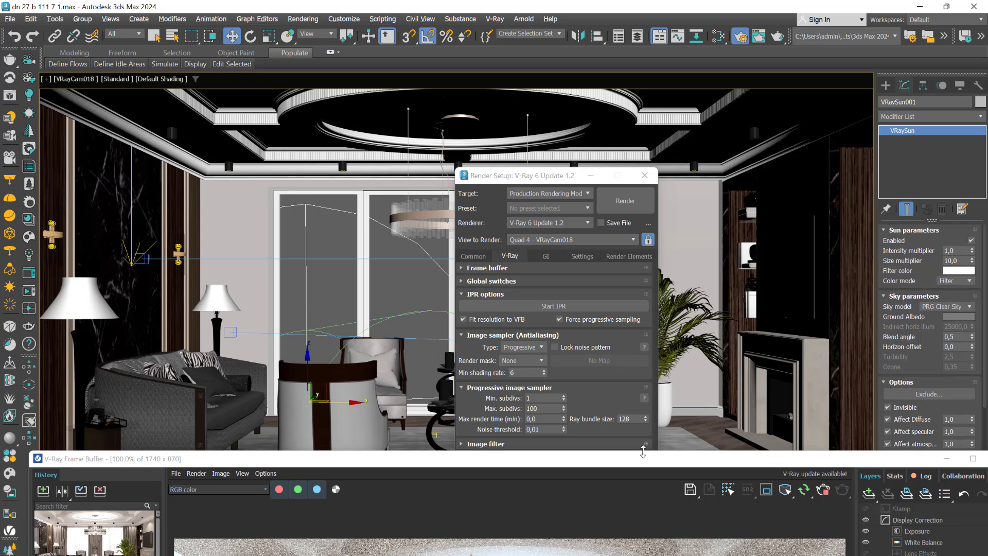
left_click_drag(642, 462, 598, 79)
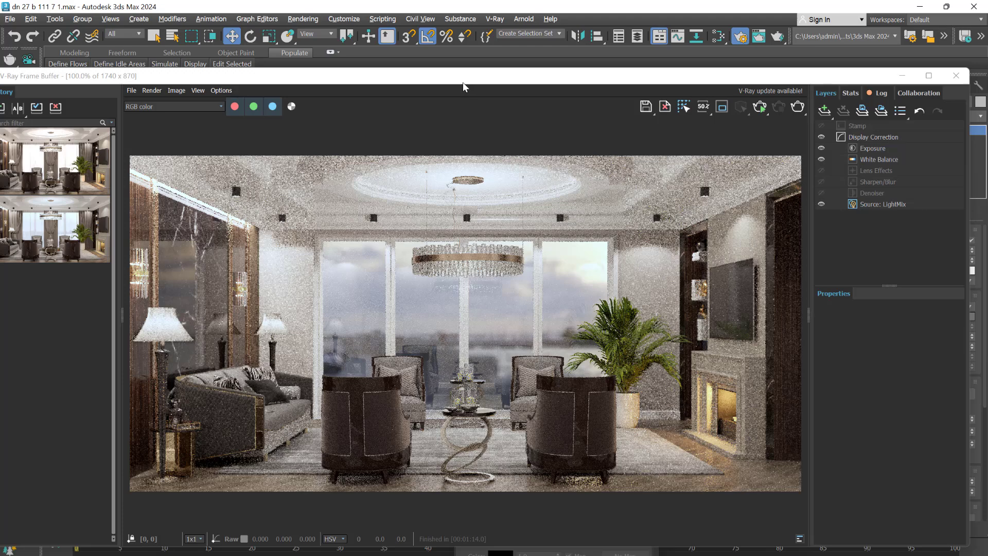
Switch from the camera view to a maximized Perspective view, moving the render windows out of the way
left_click_drag(462, 81, 660, 438)
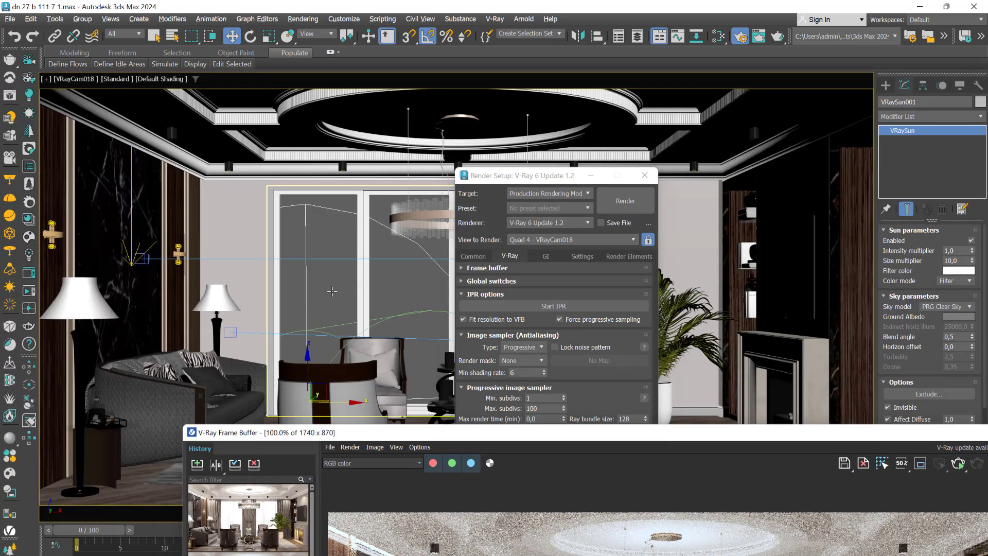
key("alt+w")
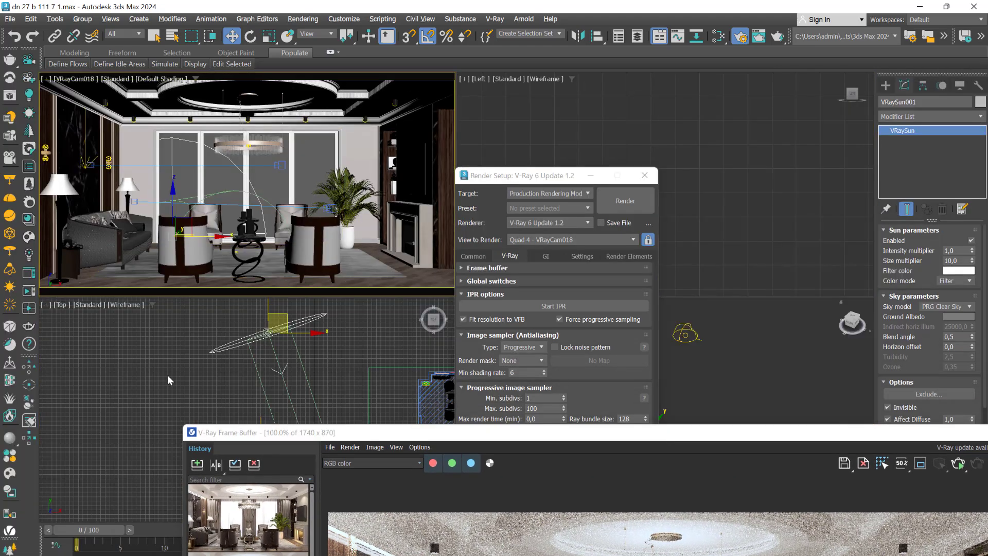
left_click_drag(536, 180, 179, 263)
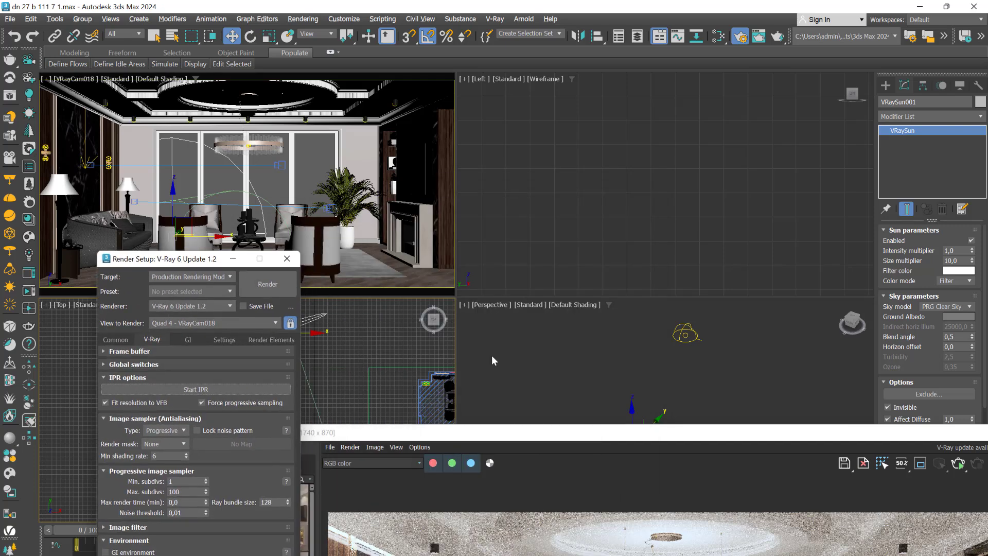
right_click(544, 375)
key("alt+w")
left_click_drag(545, 437, 469, 512)
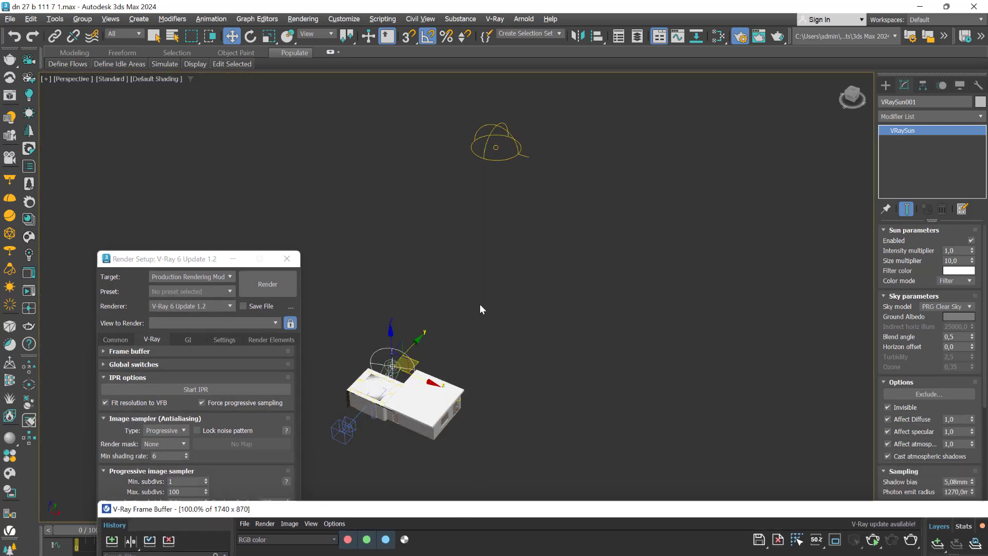
Create a large rectangular plane outside the building, beside the V-Ray sun on the window side
middle_click_drag(479, 304, 520, 330, "alt")
middle_click_drag(520, 329, 700, 279)
left_click(535, 242)
scroll(549, 341, "up", 5)
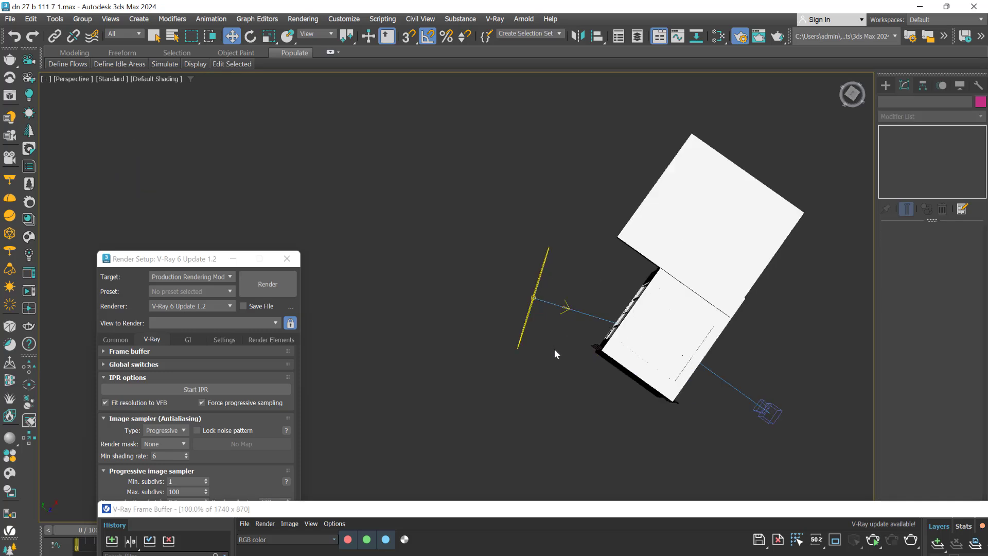
middle_click_drag(554, 349, 520, 403, "alt")
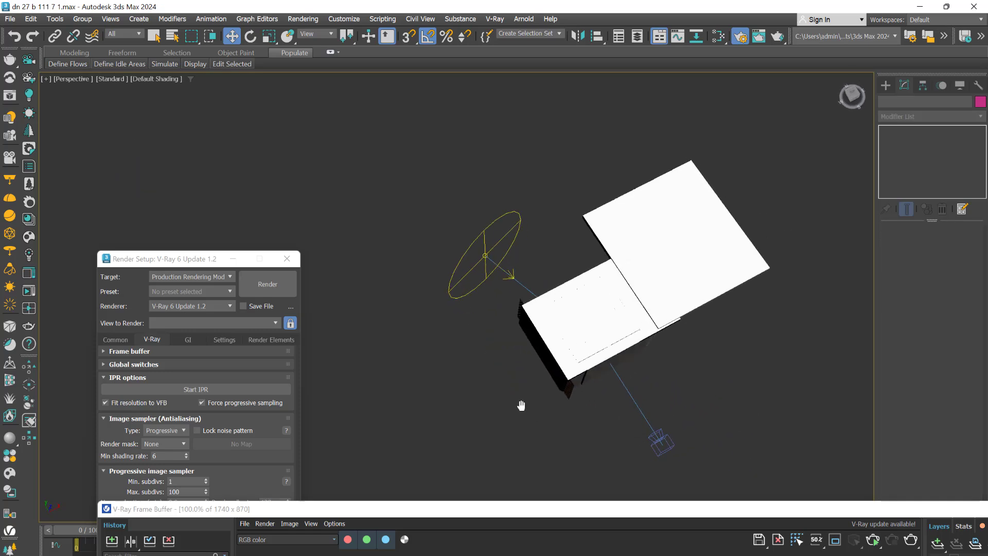
left_click(885, 87)
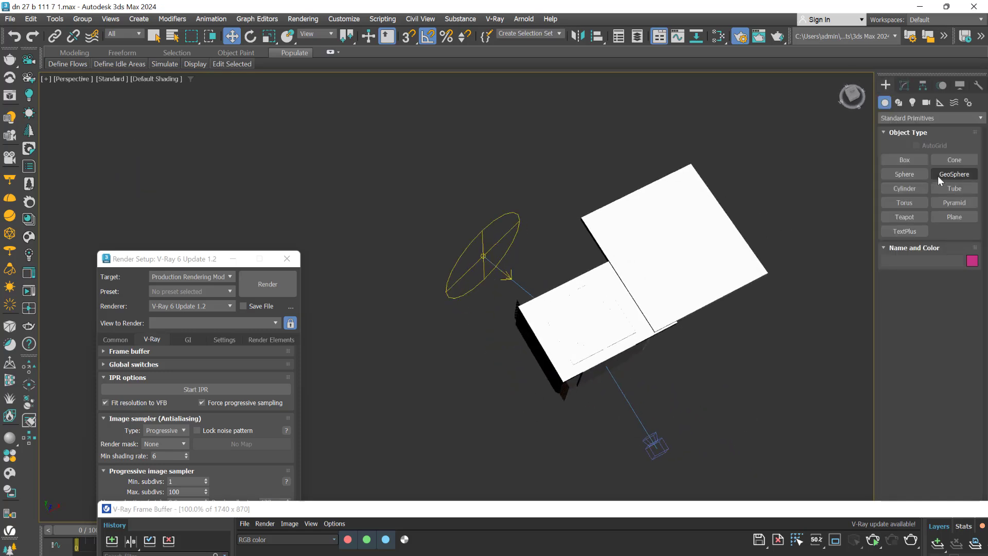
left_click(954, 220)
left_click_drag(401, 186, 690, 157)
key("w")
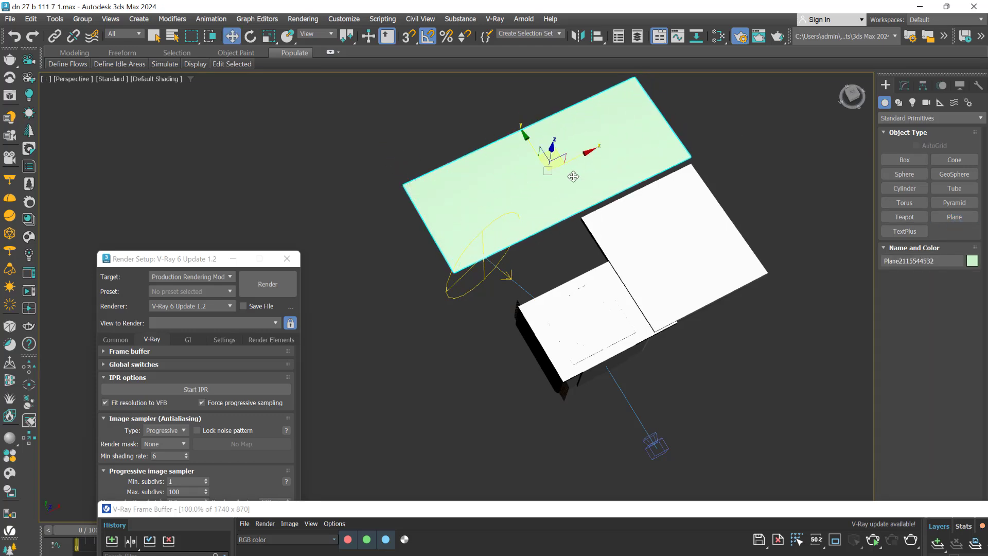
Open the Slate Material Editor and add a new VRayMtl to the node view
scroll(540, 194, "up", 6)
middle_click_drag(581, 226, 597, 249)
scroll(597, 249, "down", 2)
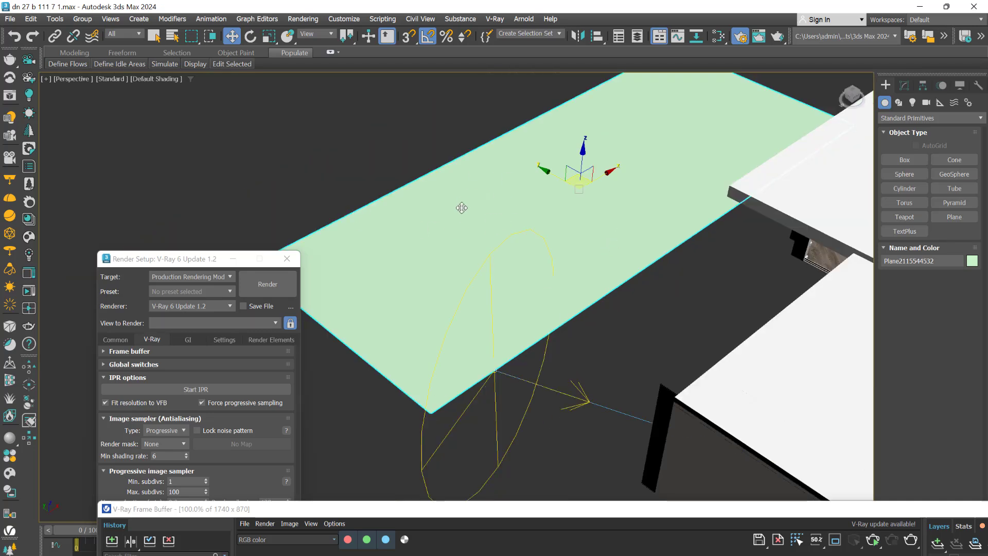
left_click(718, 37)
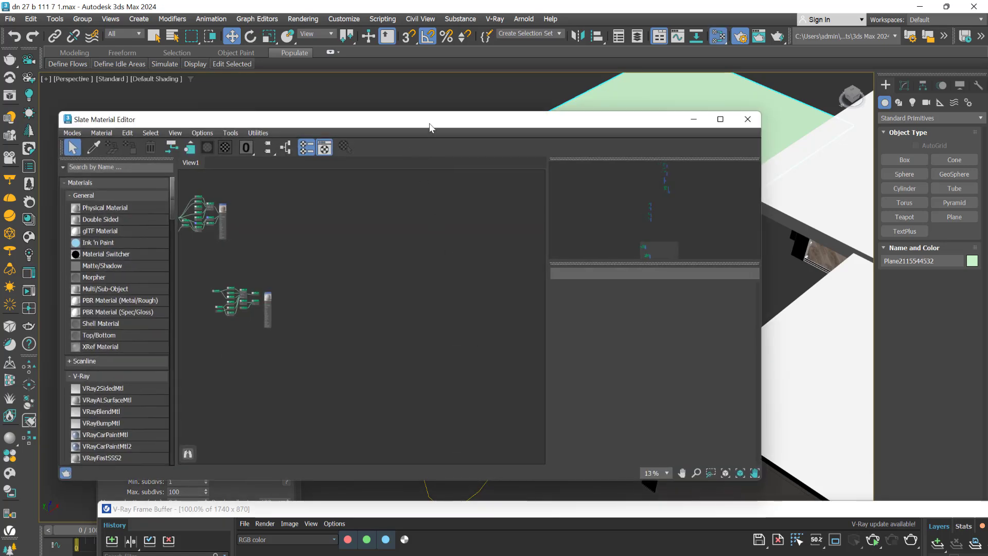
left_click_drag(430, 127, 466, 108)
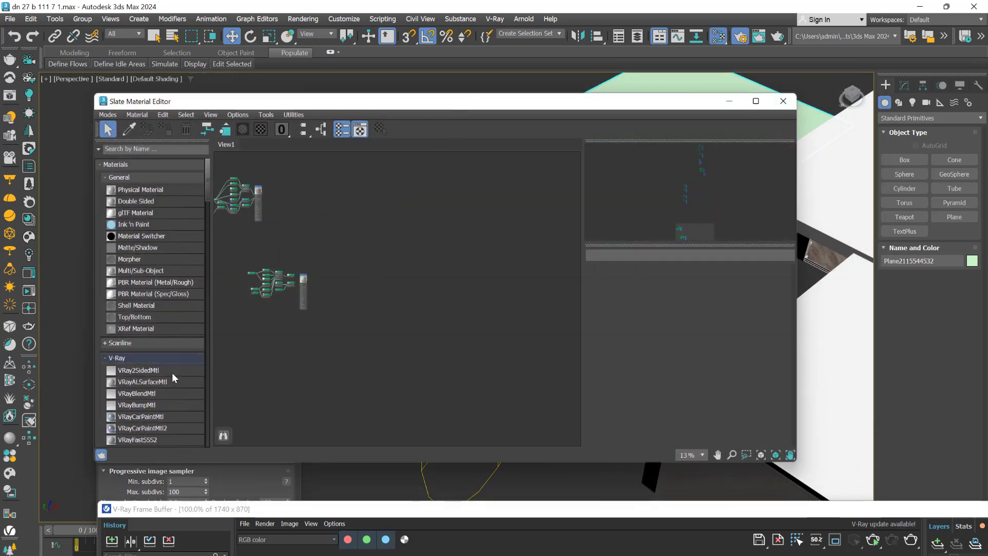
scroll(153, 324, "down", 4)
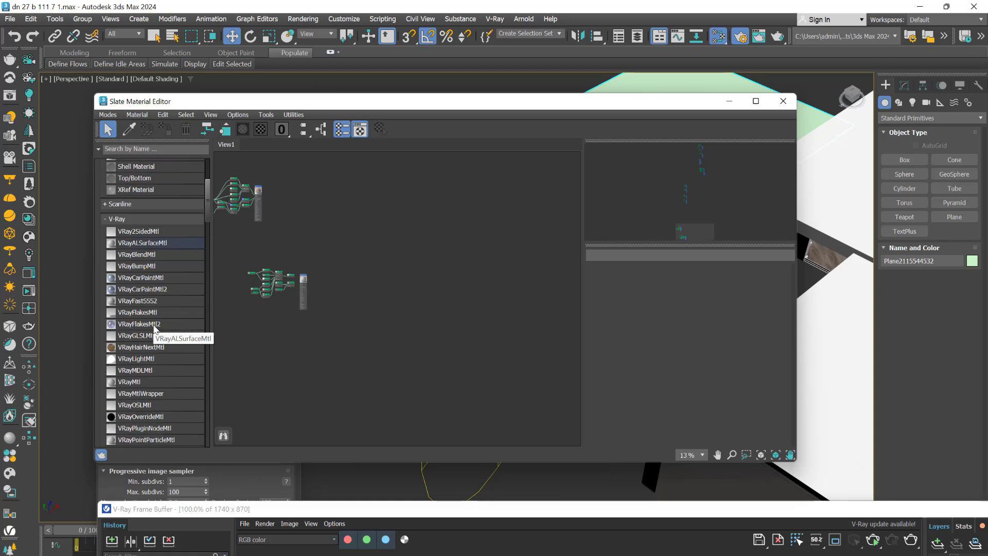
scroll(154, 329, "down", 1)
left_click_drag(127, 376, 429, 338)
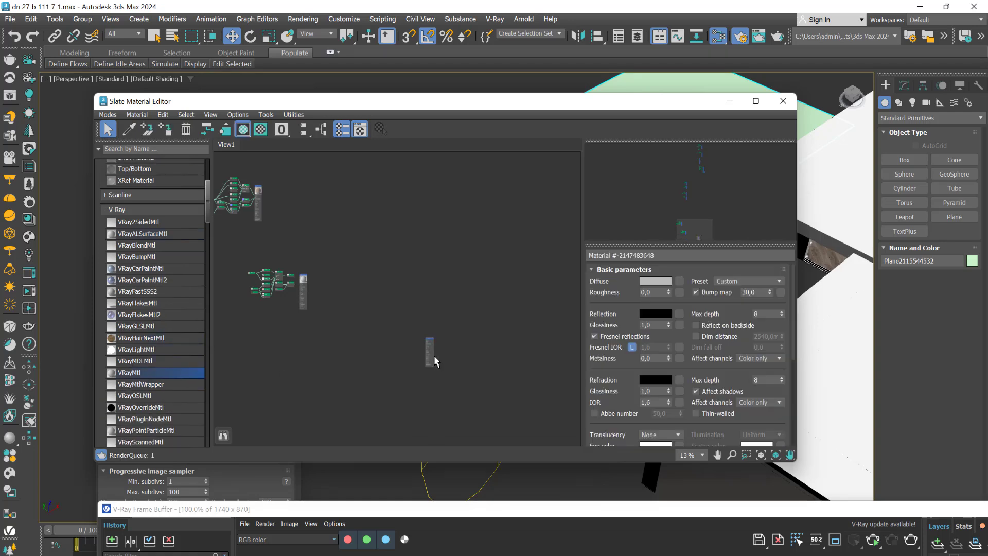
scroll(436, 358, "up", 5)
scroll(425, 265, "up", 8)
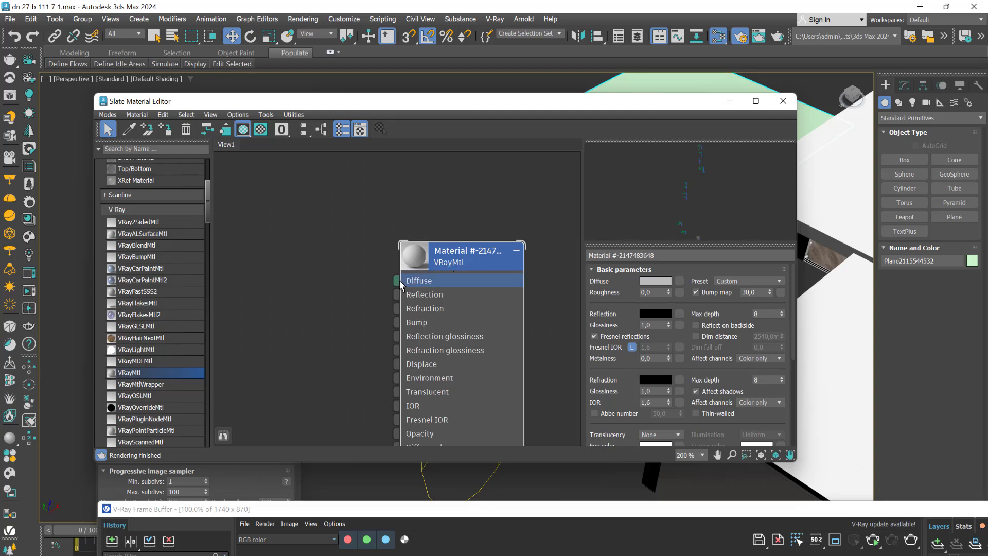
Add a VRayBitmap map beside the VRayMtl, loading the cloudy-sky meadow photo from the Vray course\21 folder
scroll(415, 284, "down", 6)
scroll(335, 324, "down", 2)
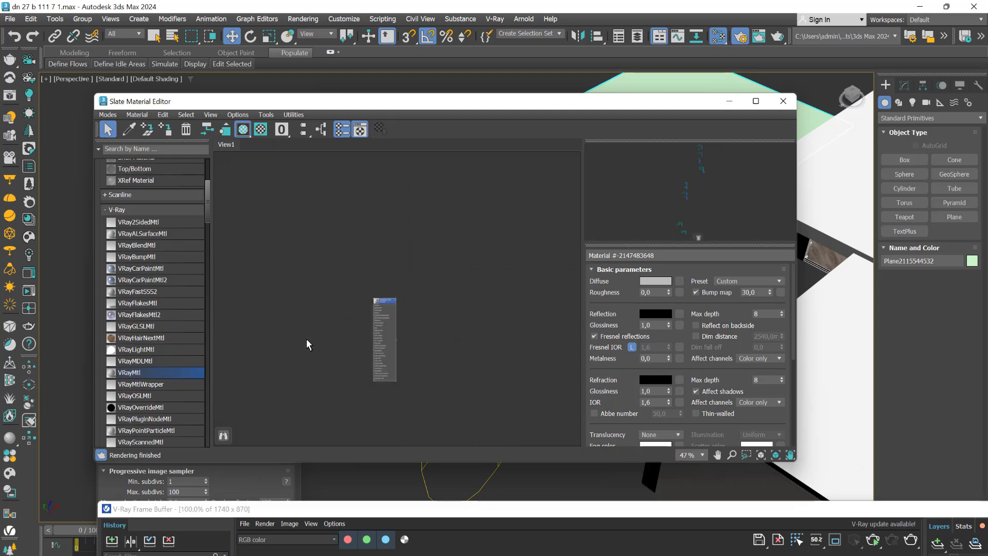
middle_click_drag(298, 358, 414, 319)
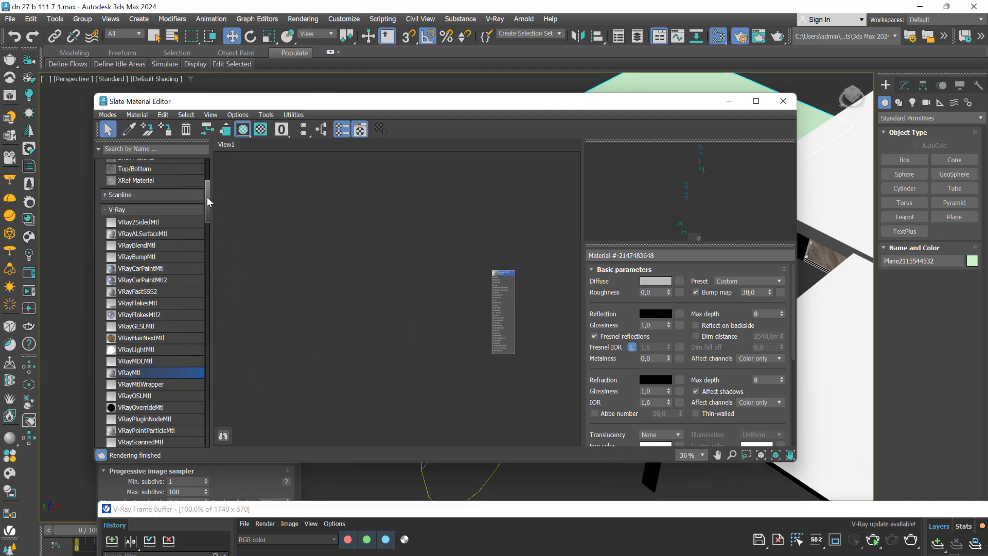
left_click_drag(207, 196, 236, 382)
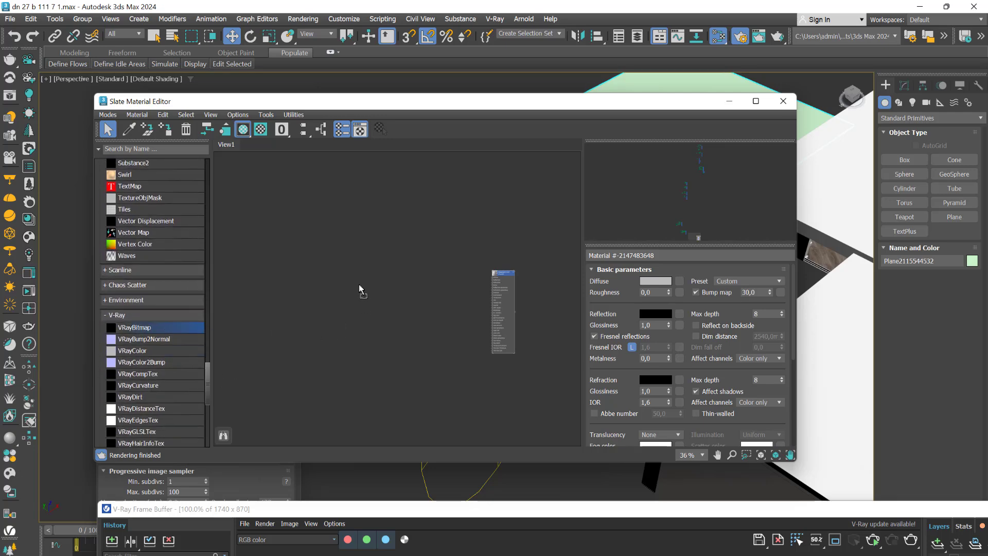
left_click_drag(359, 284, 359, 285)
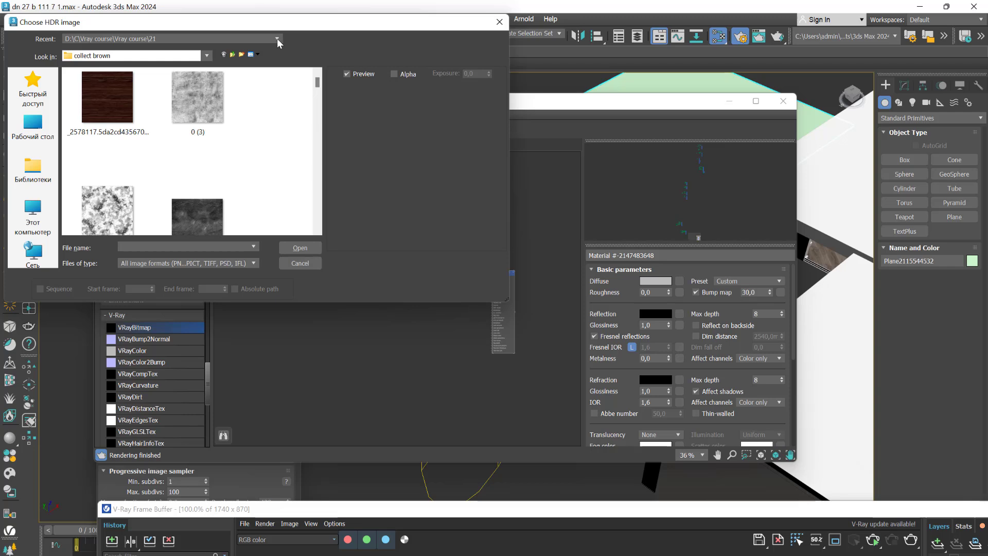
left_click(277, 39)
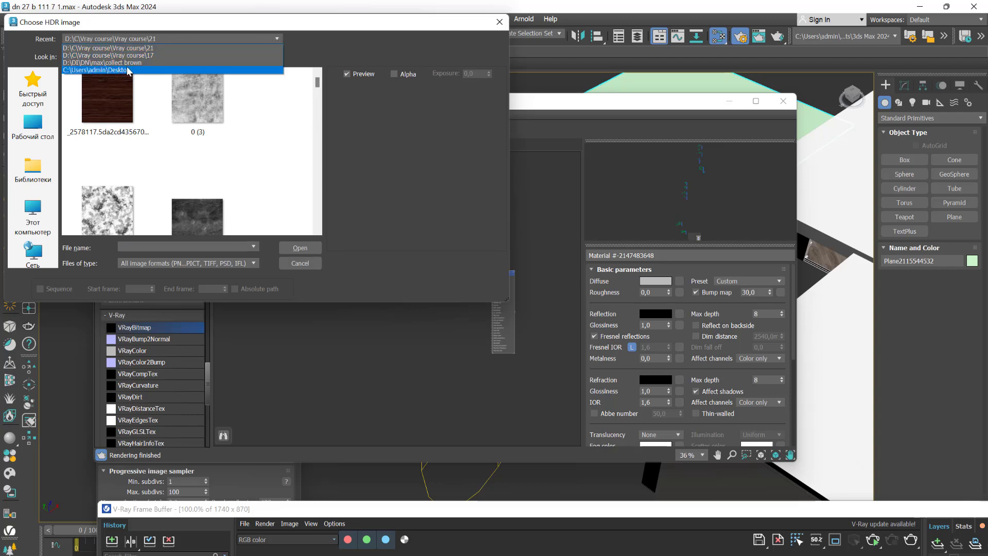
left_click(128, 47)
left_click(192, 145)
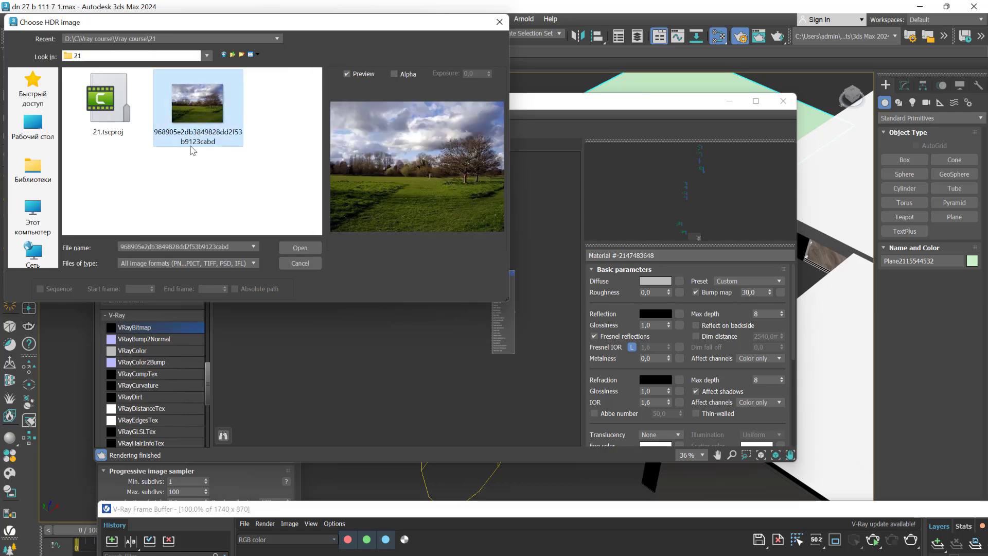
left_click(306, 249)
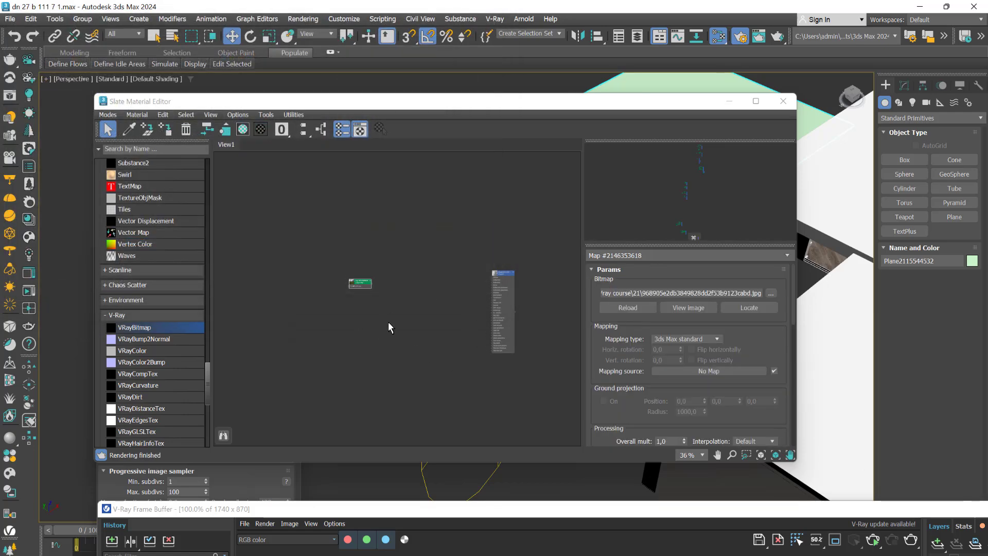
Connect the landscape VRayBitmap to the Diffuse slot of the new VRayMtl
scroll(380, 294, "up", 4)
scroll(428, 302, "down", 3)
middle_click_drag(462, 308, 320, 342)
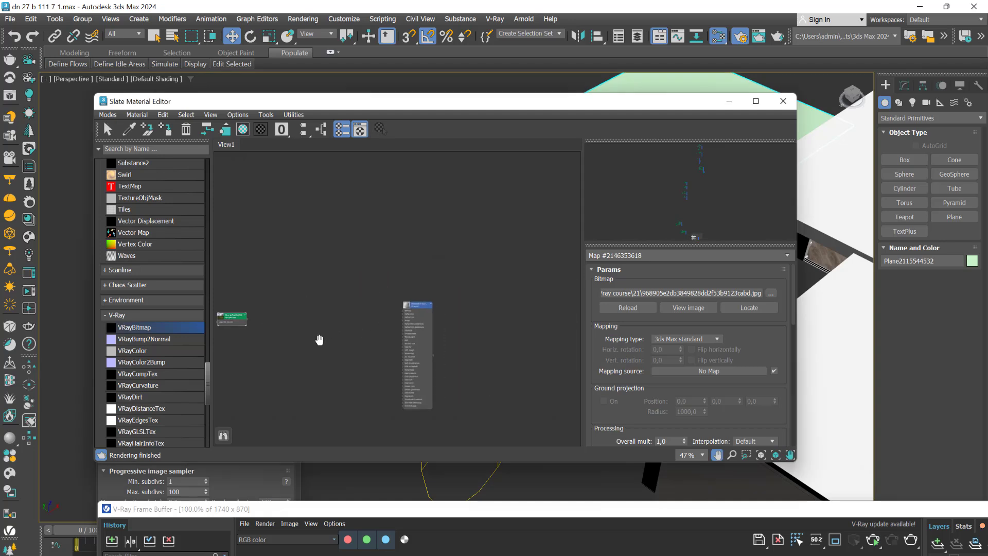
left_click_drag(229, 328, 477, 302)
scroll(334, 332, "up", 3)
scroll(334, 333, "up", 1)
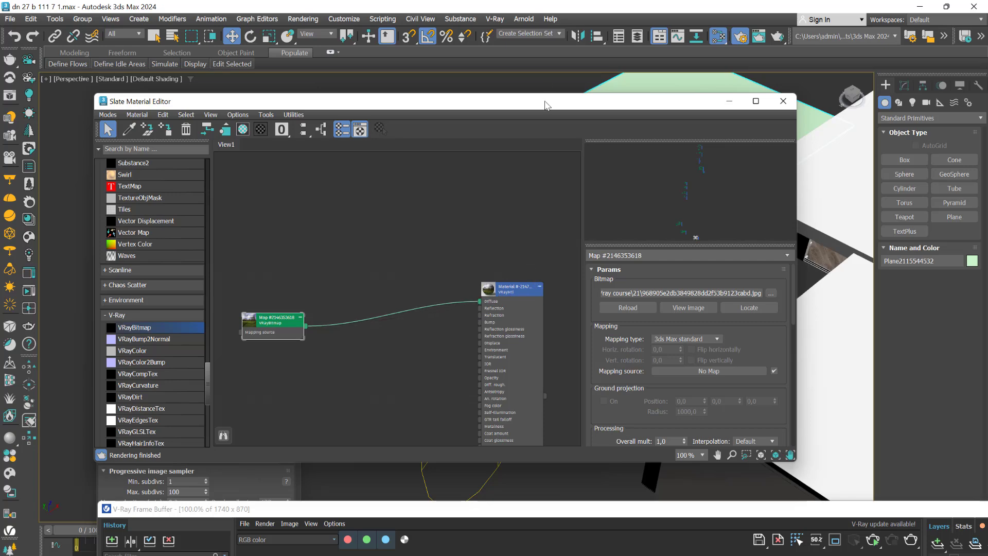
Assign the landscape VRayMtl to the selected outdoor plane and move the material editor clear of the viewport
left_click_drag(546, 105, 485, 224)
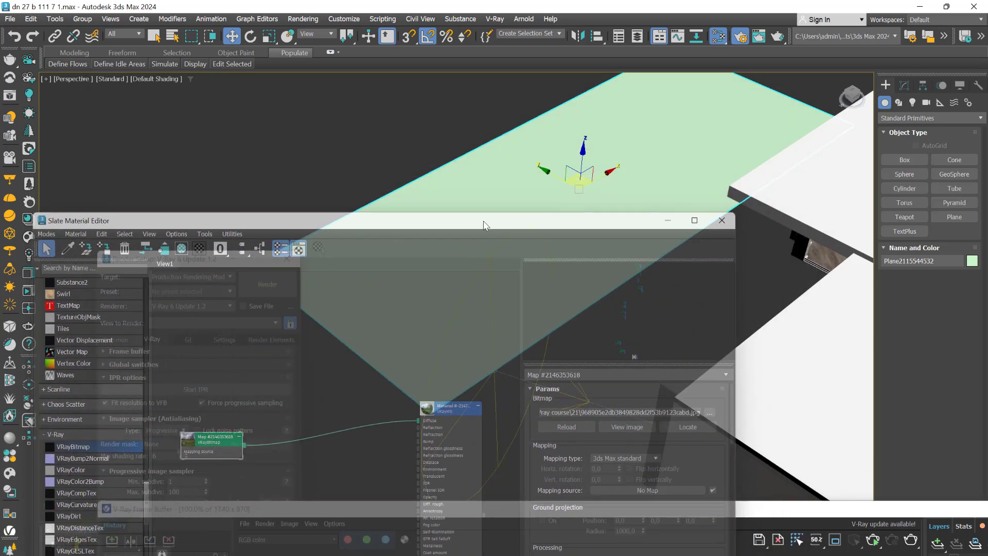
double_click(450, 409)
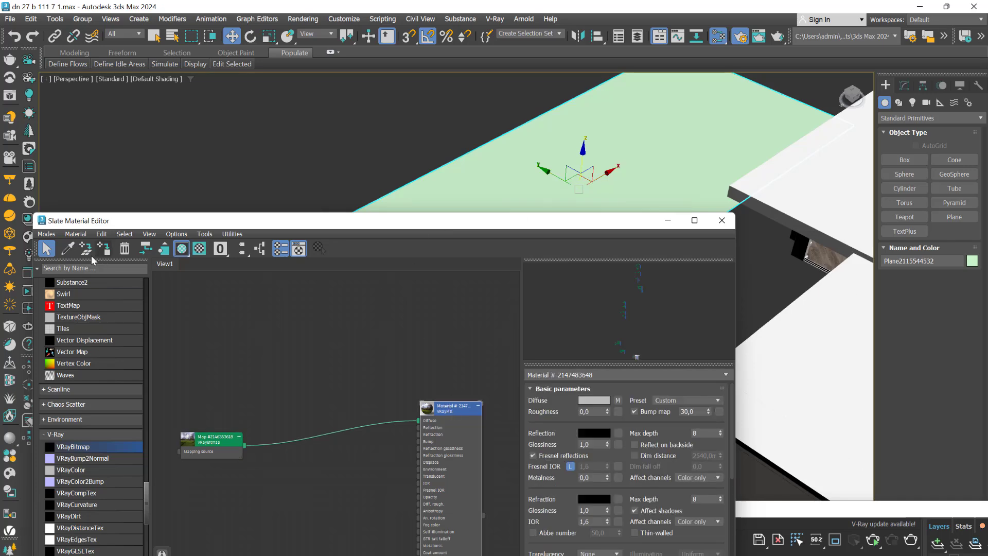
left_click(105, 250)
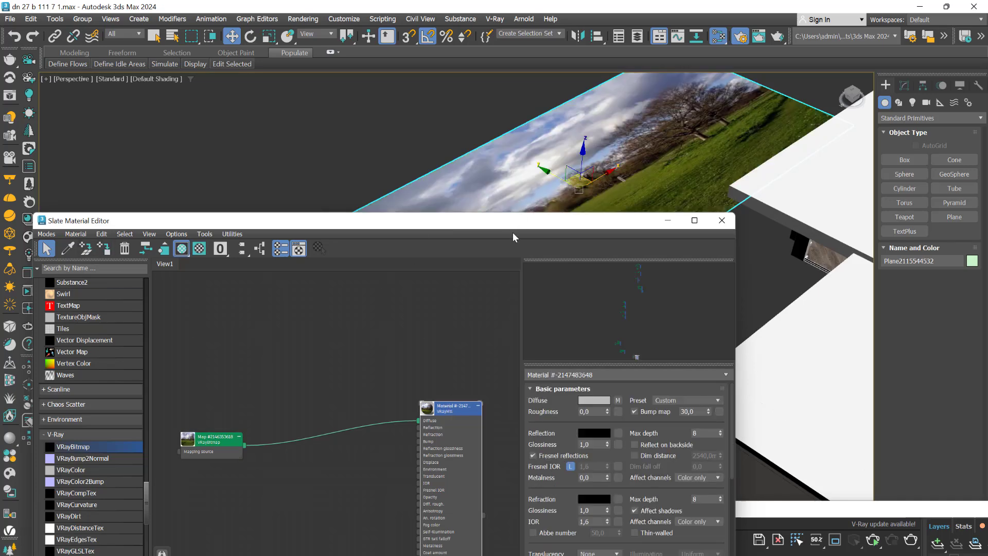
left_click_drag(512, 223, 530, 473)
Rotate the landscape plane upright so it stands vertically outside the windows, with the sky at the top
middle_click_drag(675, 300, 585, 333)
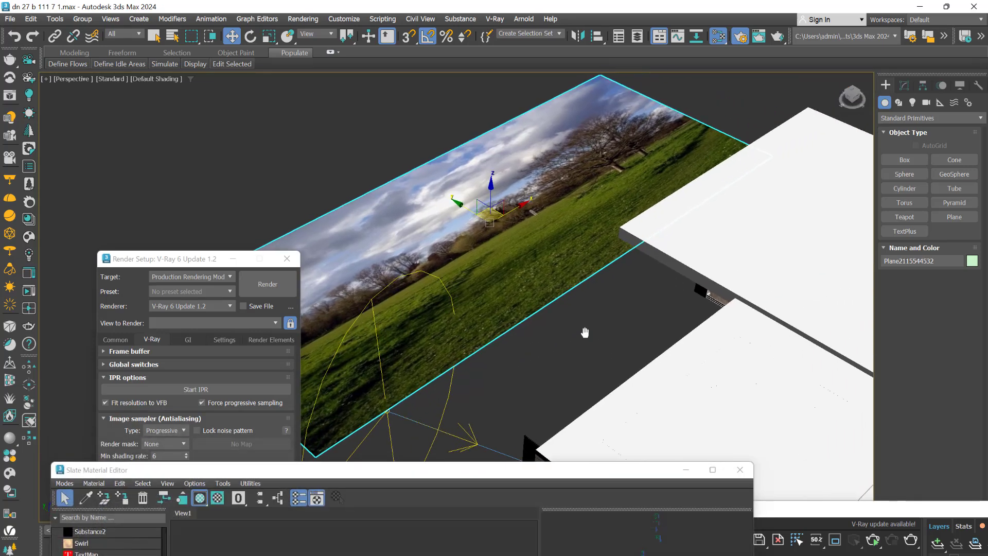
key("e")
left_click_drag(506, 203, 575, 277)
key("w")
scroll(516, 267, "down", 2)
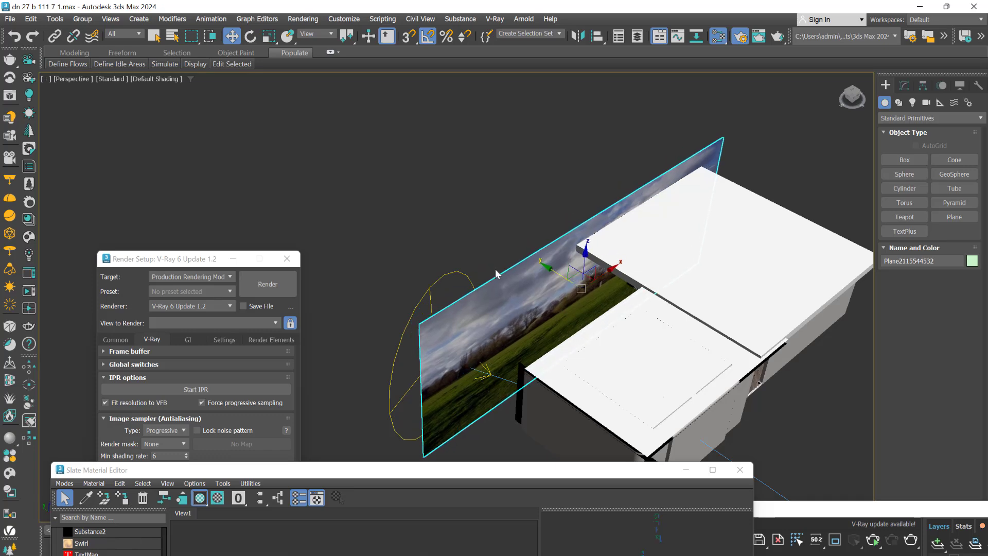
Return to the maximized VRayCam018 view and raise the landscape plane until trees and grass show through the windows
key("alt+w")
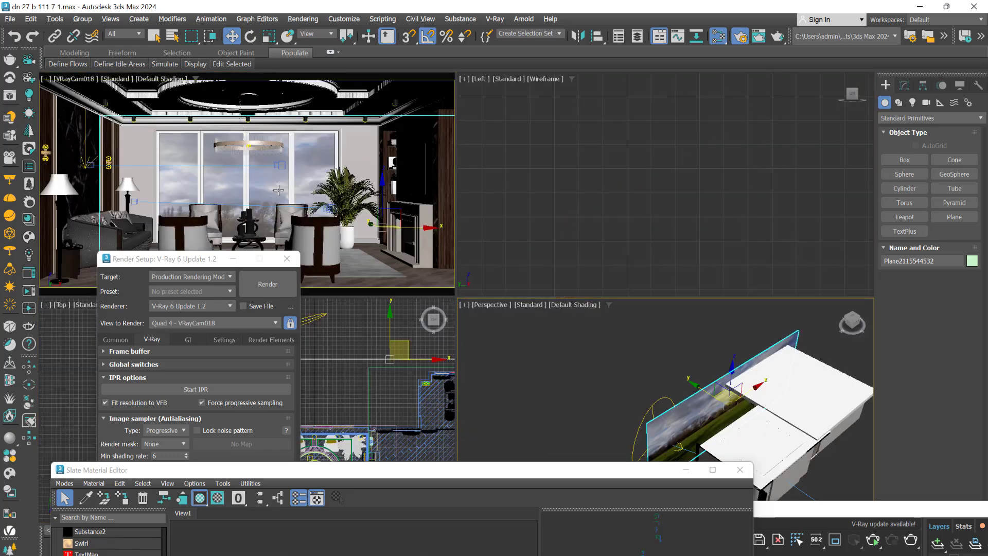
right_click(279, 190)
key("alt+w")
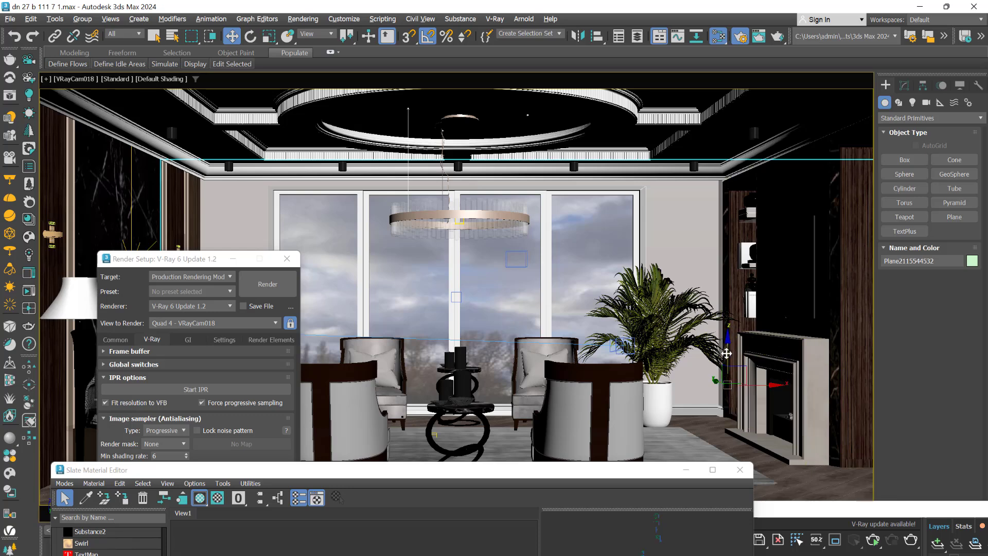
left_click_drag(726, 353, 725, 274)
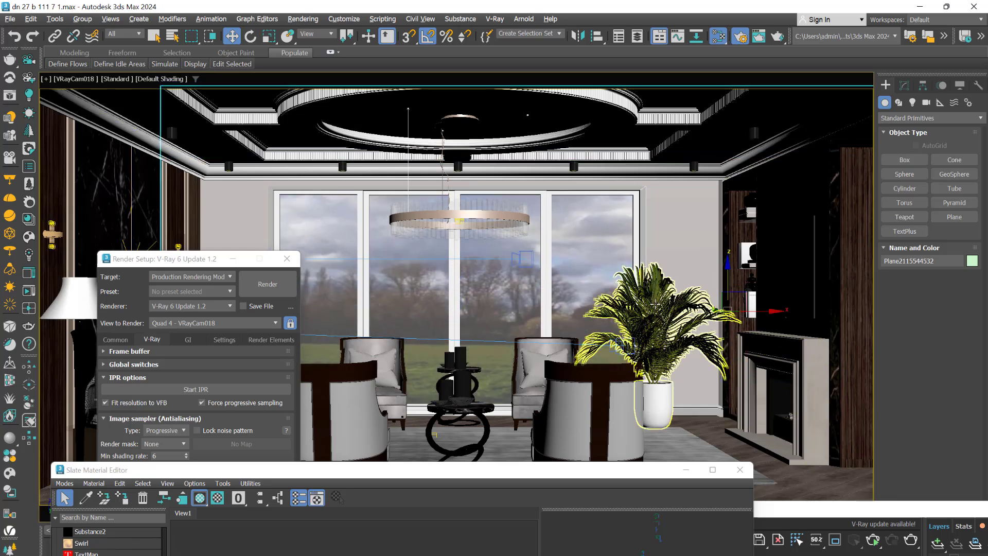
Scale the landscape plane narrower along its X axis and restore the Move tool
key("r")
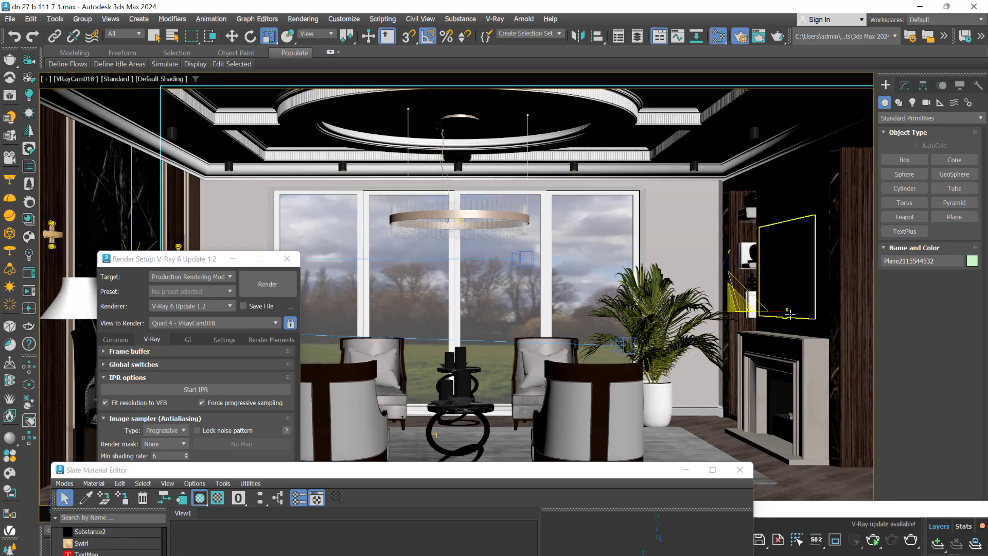
left_click_drag(787, 313, 607, 317)
key("w")
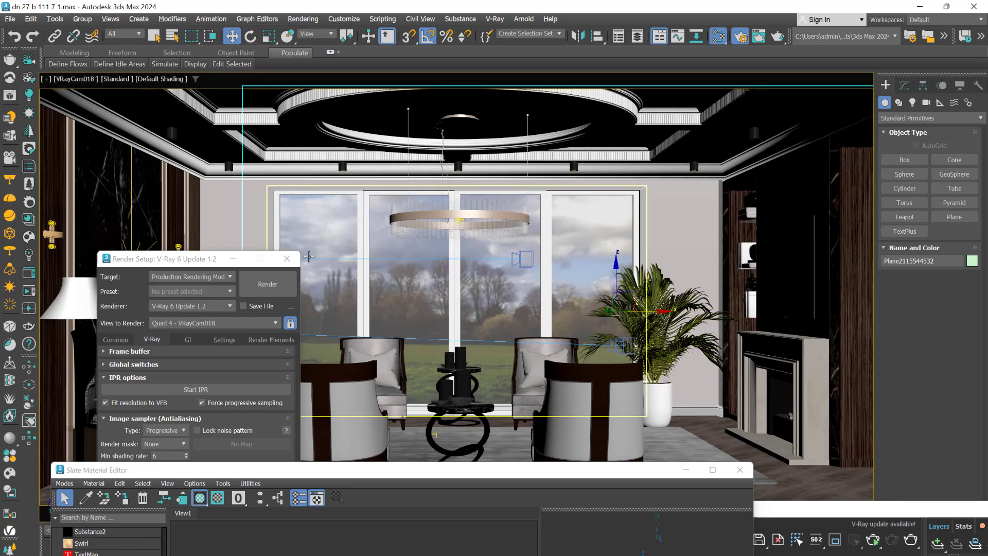
Start the V-Ray interactive render, examine the landscape behind the windows, and move the frame buffer aside
left_click(191, 390)
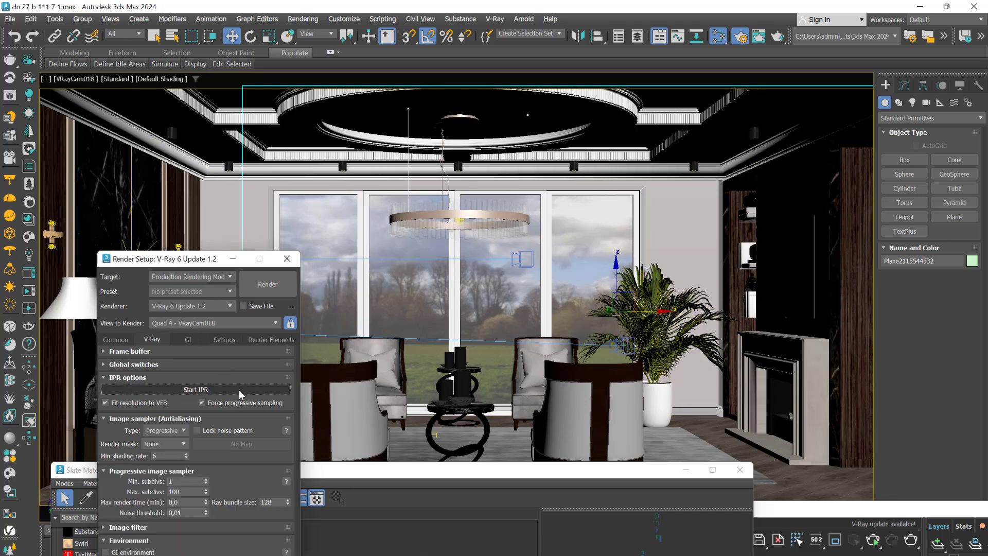
left_click(193, 390)
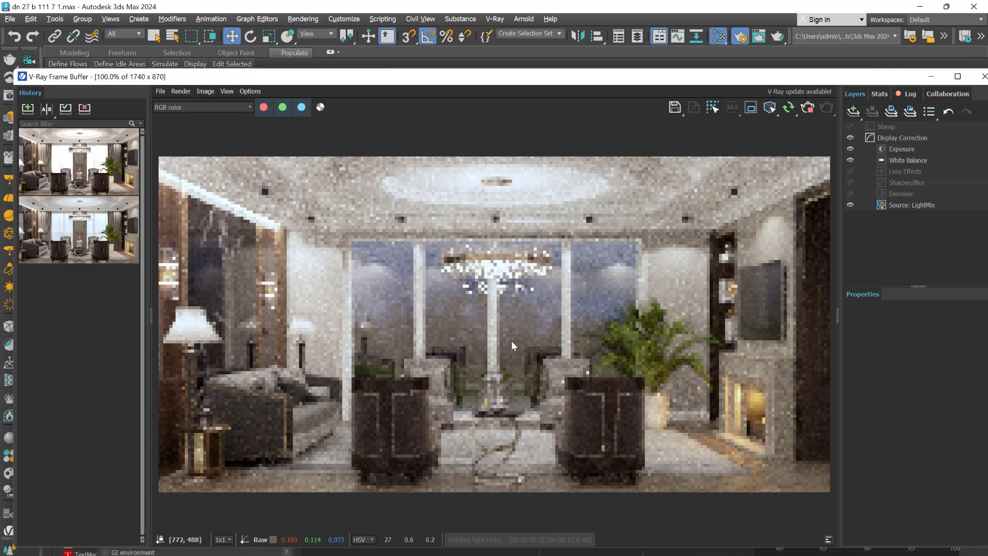
left_click_drag(610, 79, 620, 110)
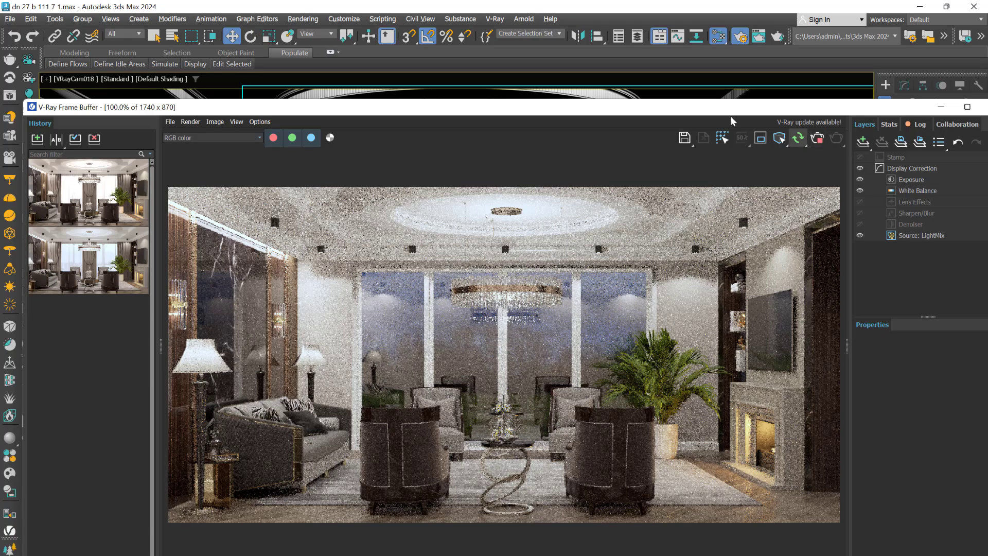
left_click_drag(719, 110, 721, 483)
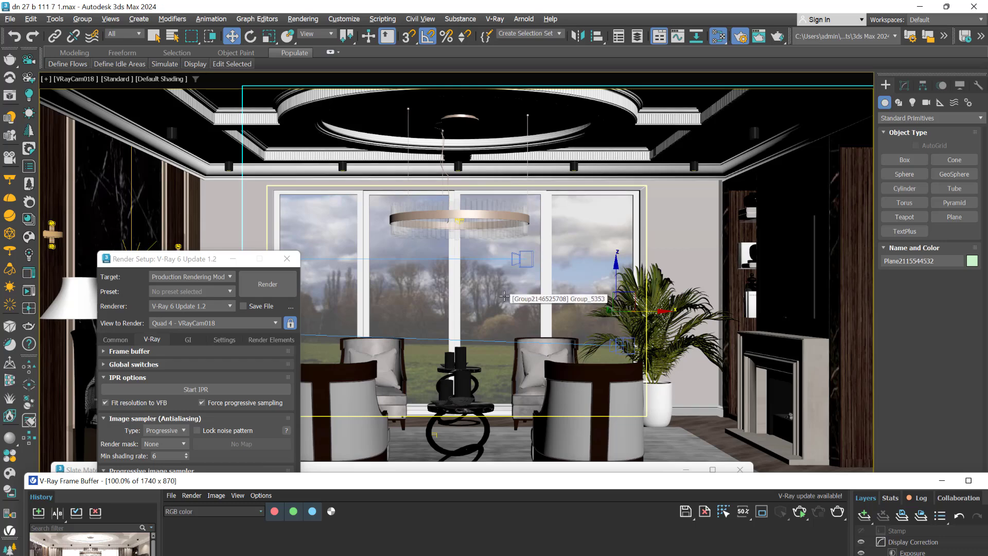
Turn off Receive Shadows in the landscape plane's object properties and apply the change
right_click(504, 297)
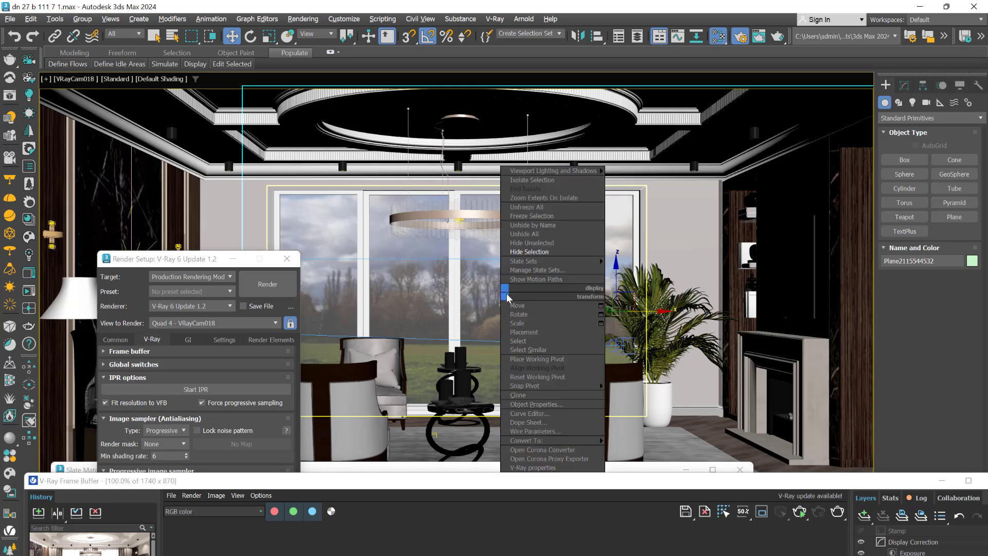
left_click(535, 404)
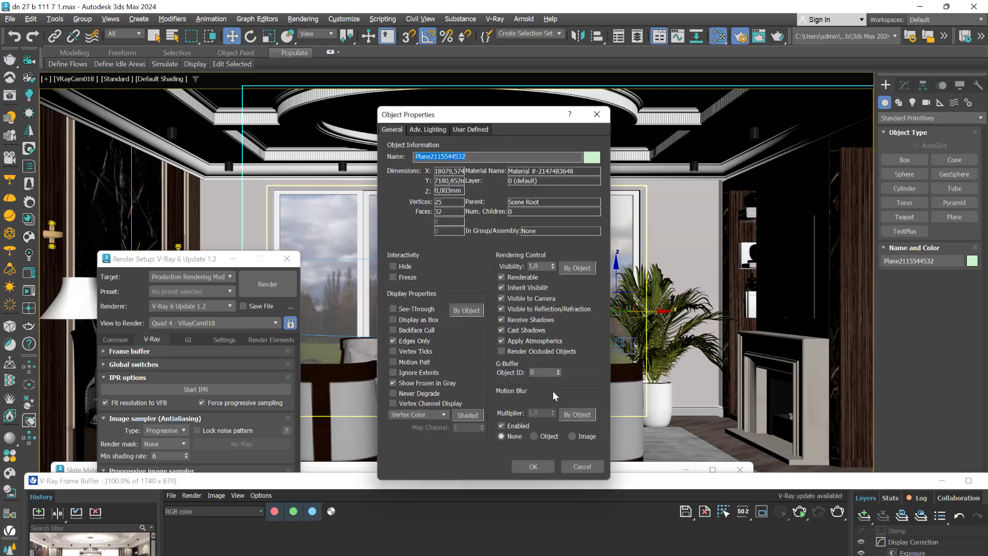
left_click(501, 319)
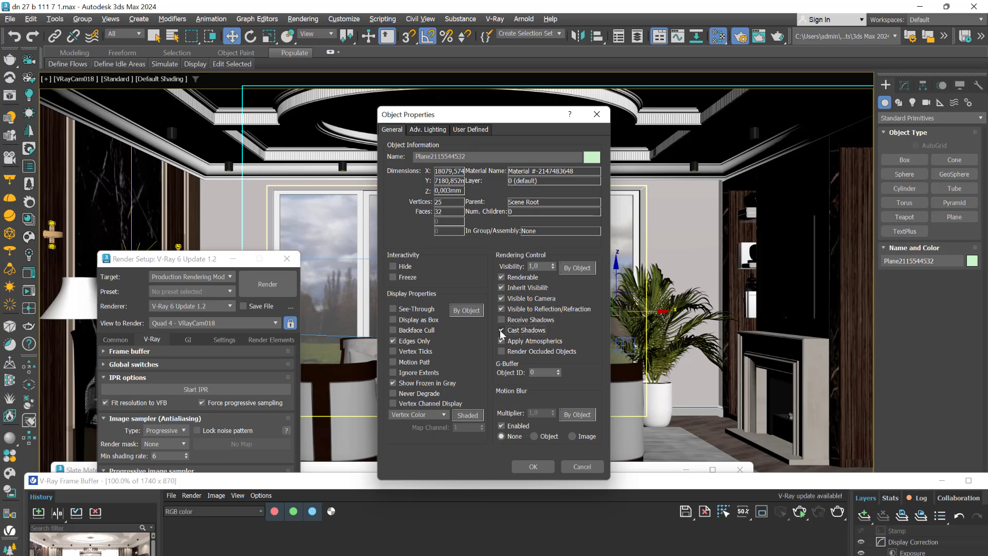
left_click(532, 466)
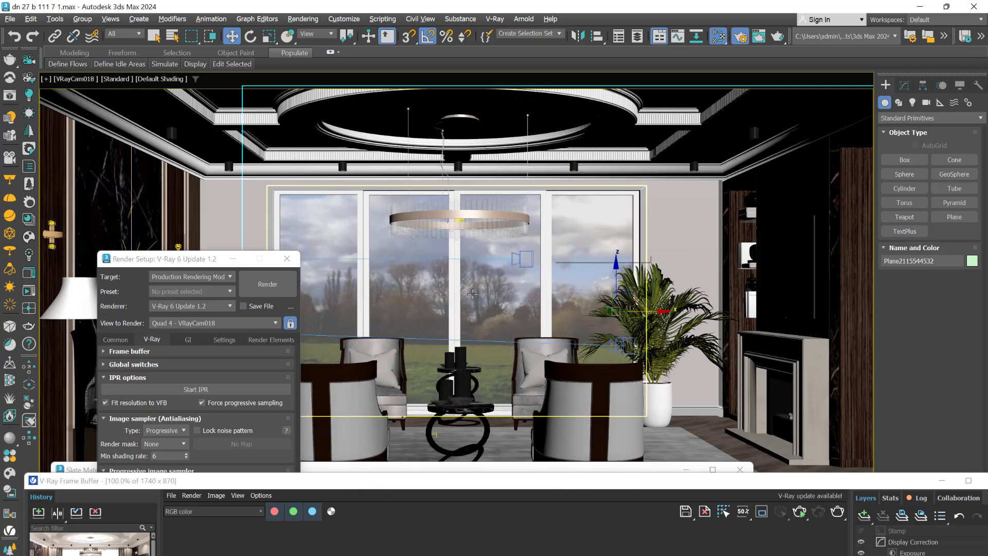
Restart the V-Ray interactive render, examine the landscape behind the windows, and move the frame buffer aside again
left_click_drag(445, 484, 593, 473)
left_click(240, 393)
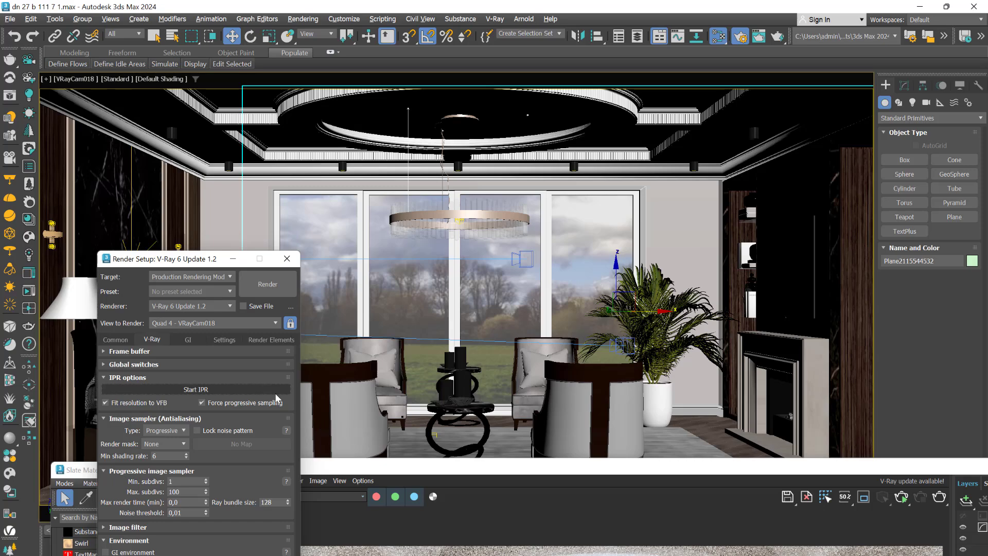
left_click(619, 471)
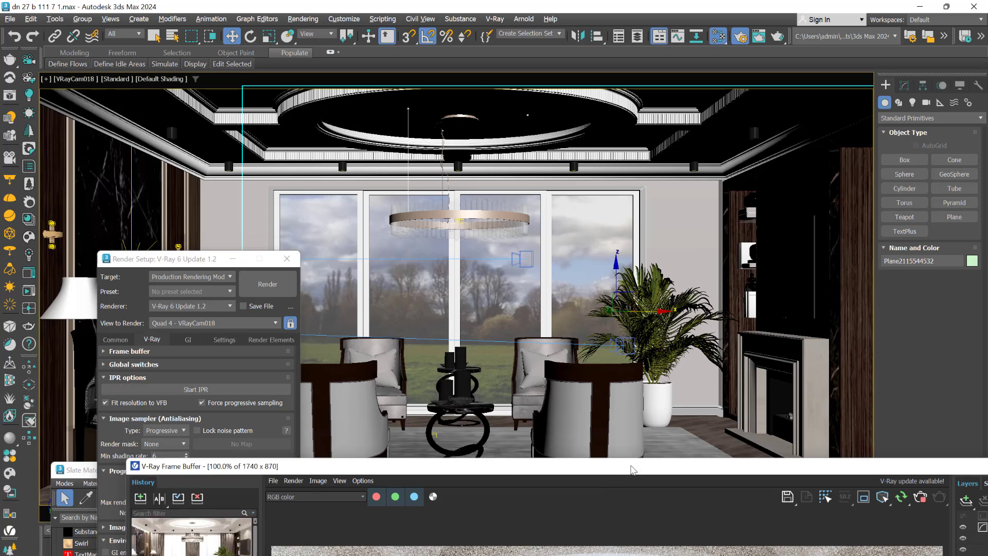
left_click_drag(619, 471, 367, 89)
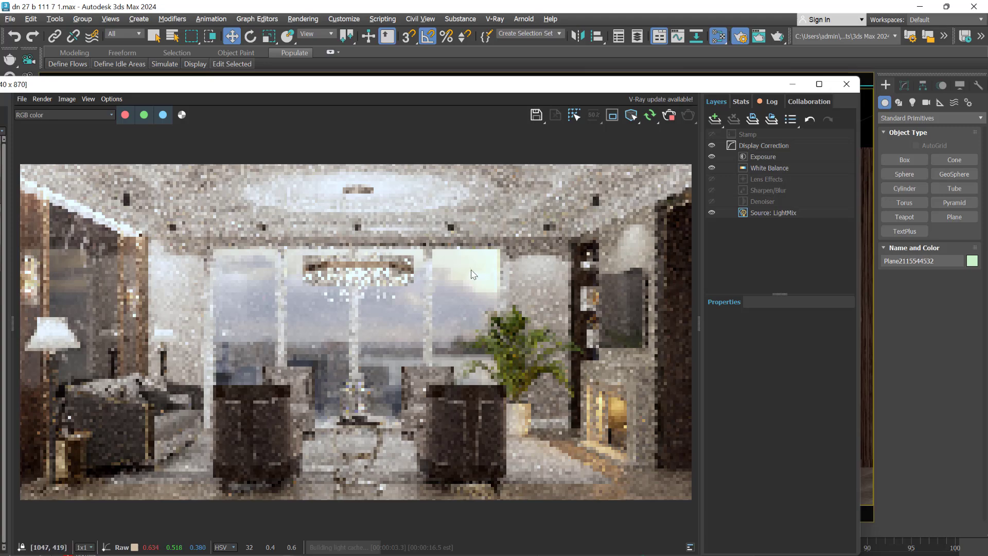
left_click_drag(545, 84, 562, 390)
Select the window group around the glazing and ungroup it
left_click(592, 243)
right_click(592, 244)
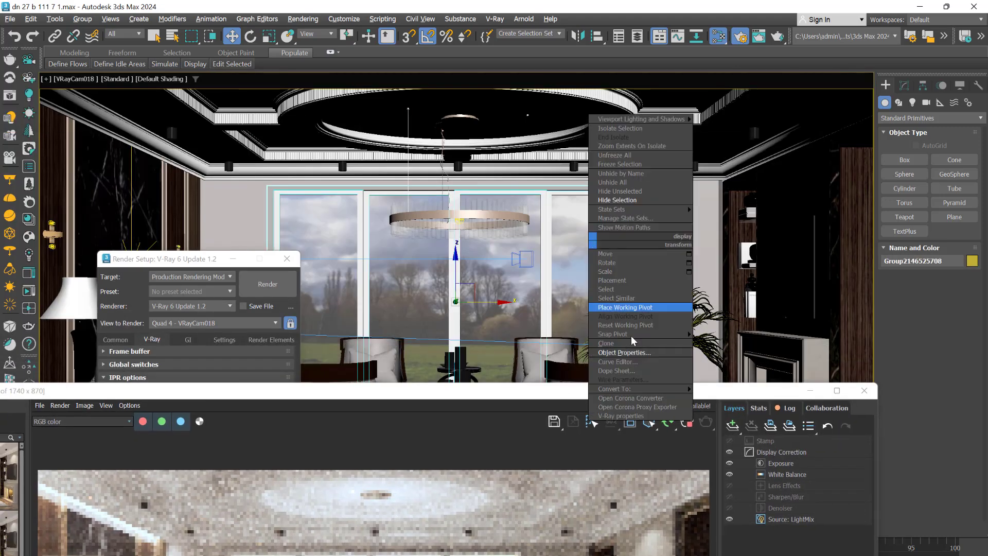
mouse_move(673, 392)
left_click(730, 397)
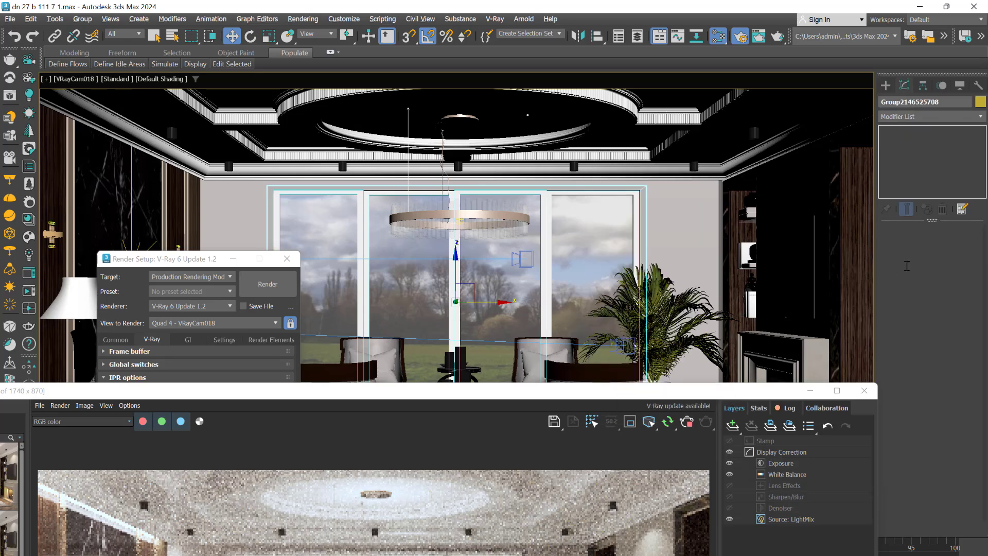
left_click(82, 20)
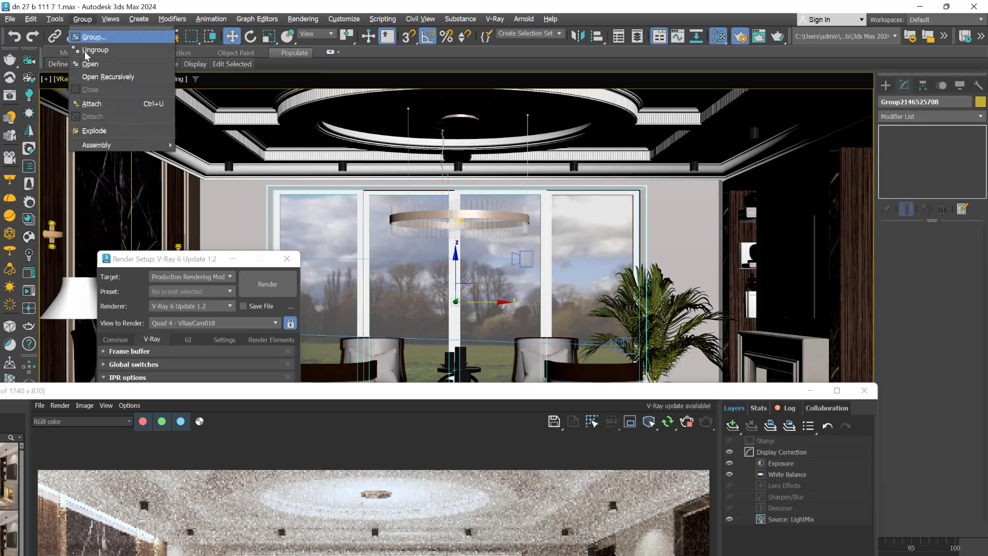
left_click(85, 51)
Try deleting the rightmost window's glass pane to compare the landscape in the interactive render, and undo the deletion
left_click(579, 262)
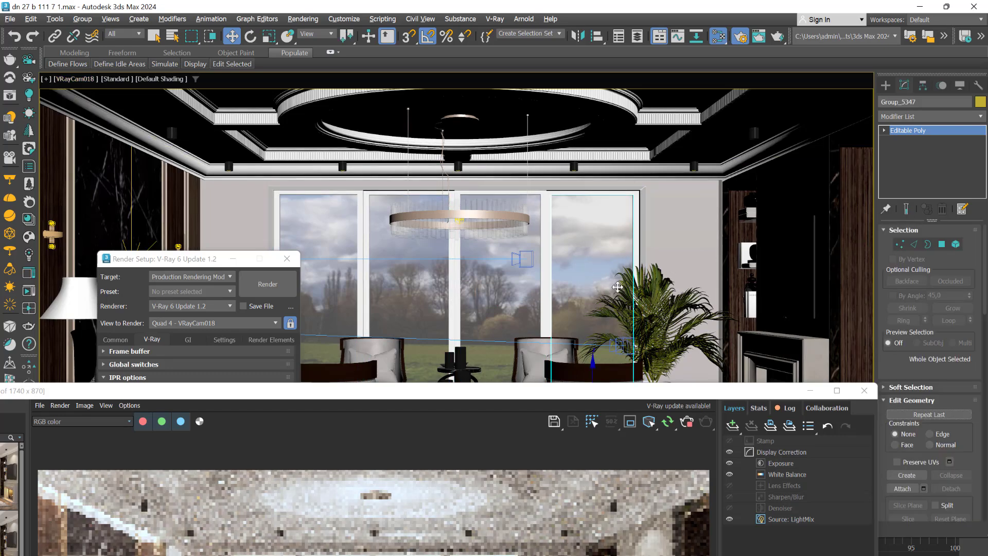
key("Delete")
left_click_drag(548, 391, 595, 103)
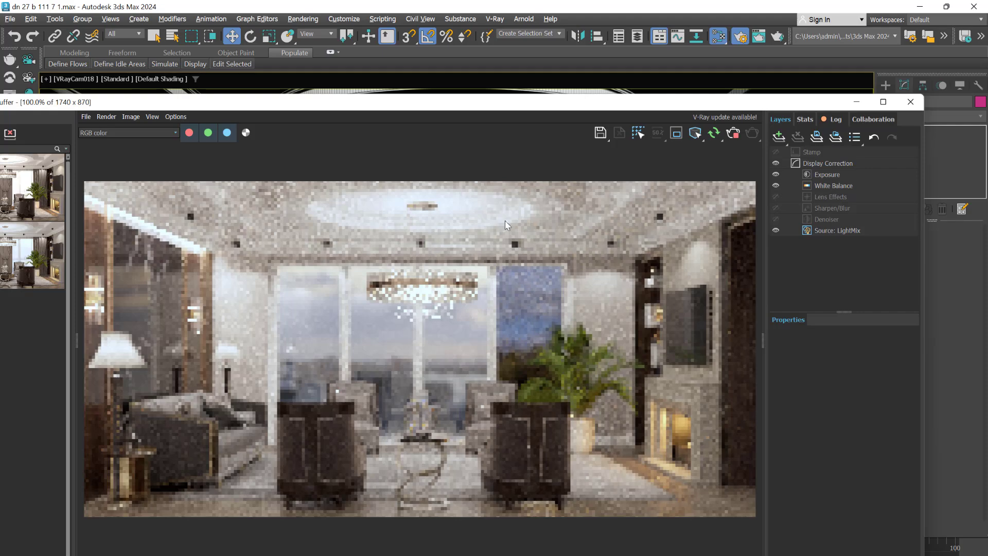
left_click_drag(546, 102, 613, 422)
left_click(575, 278)
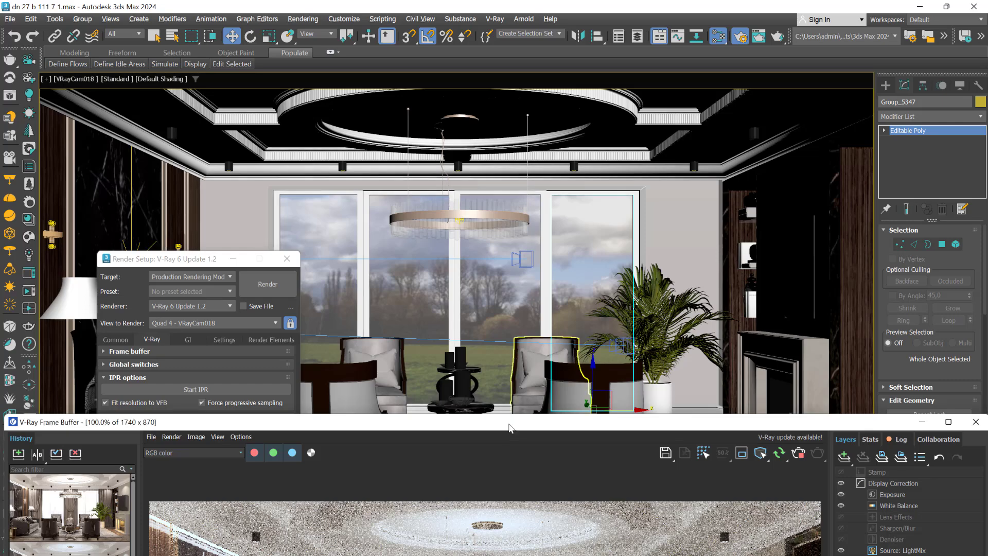
Check the render with the glass pane in place and stop the V-Ray interactive render
left_click_drag(509, 425, 525, 80)
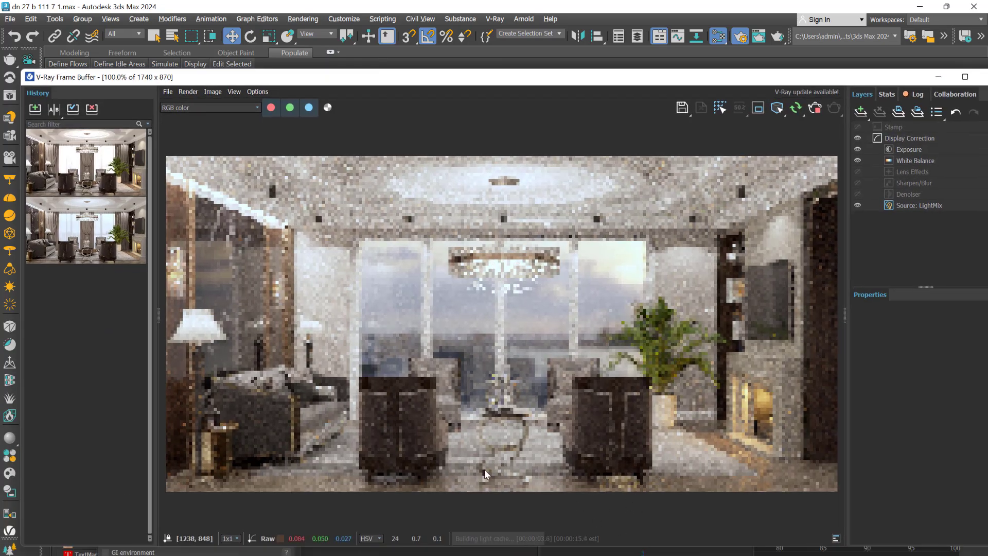
left_click(814, 110)
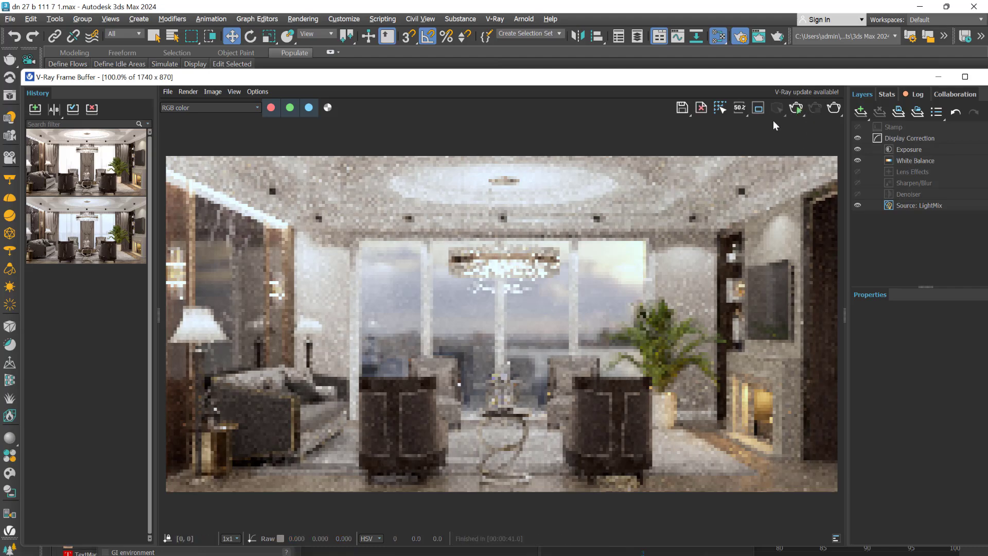
left_click_drag(608, 81, 717, 390)
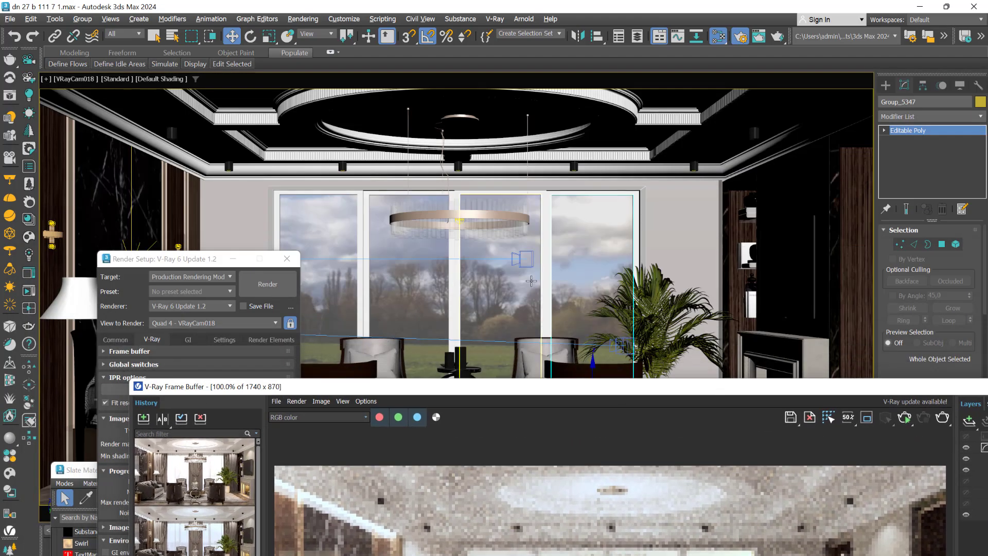
left_click_drag(275, 390, 353, 487)
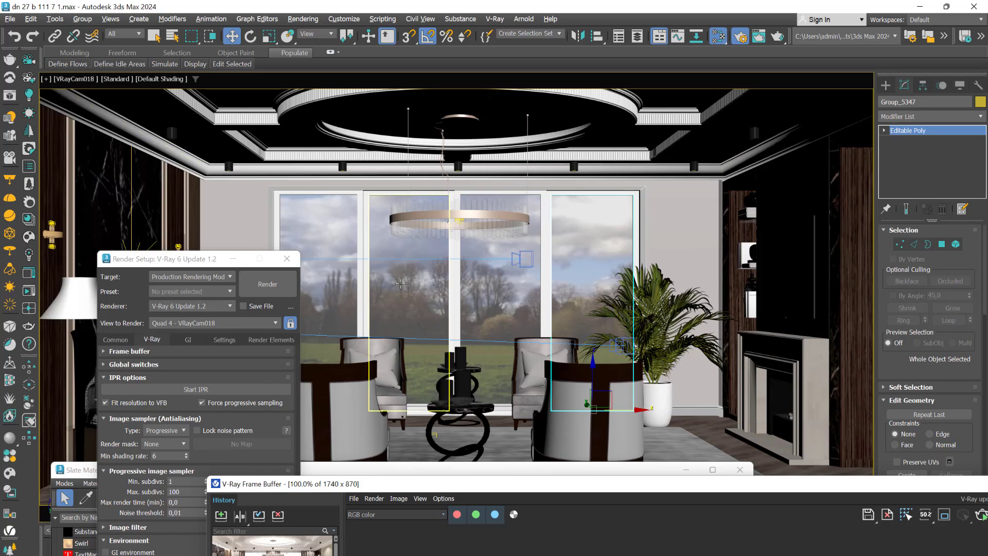
Clear the selection and maximize the Perspective view of the landscape plane, with the Render Setup window out of the way
key("alt+w")
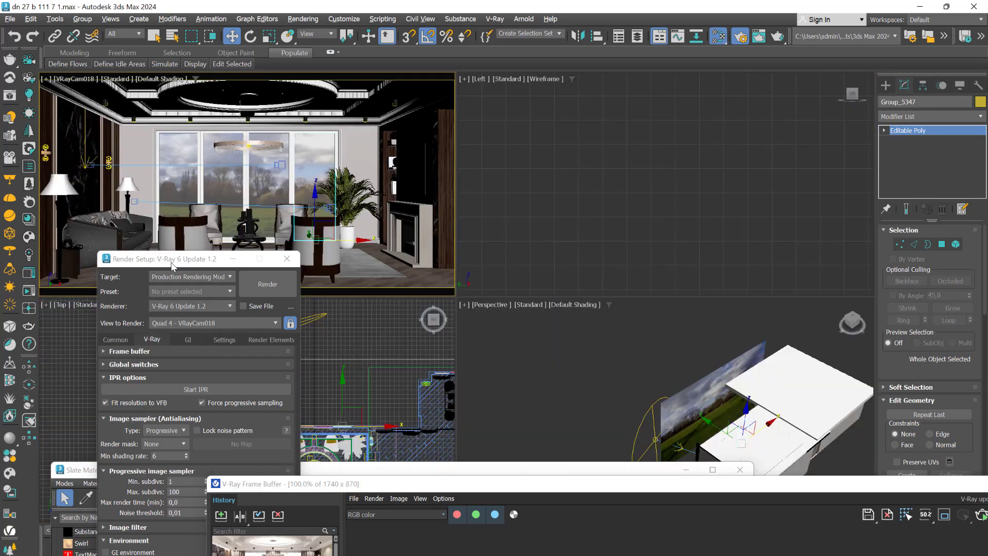
left_click_drag(171, 261, 75, 386)
left_click(230, 395)
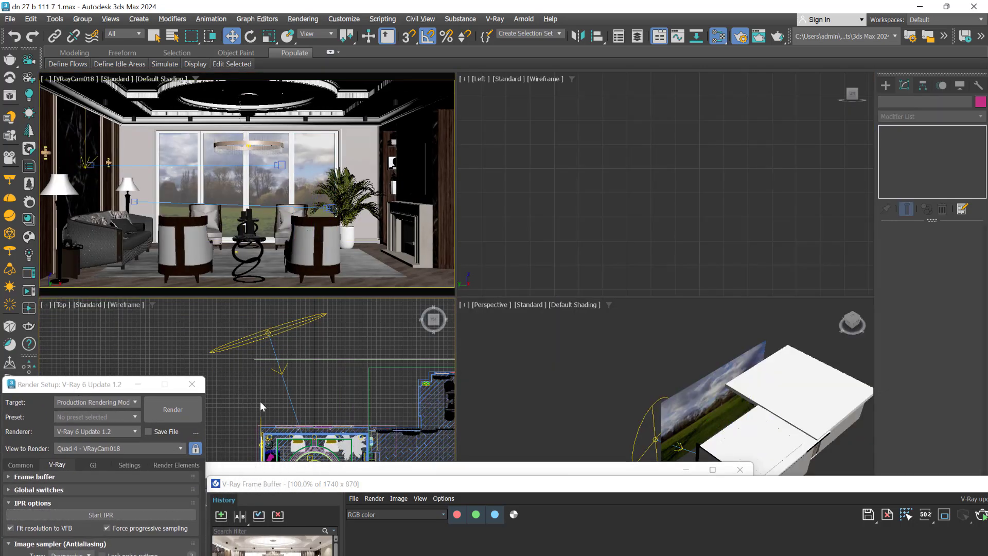
middle_click_drag(260, 400, 363, 383)
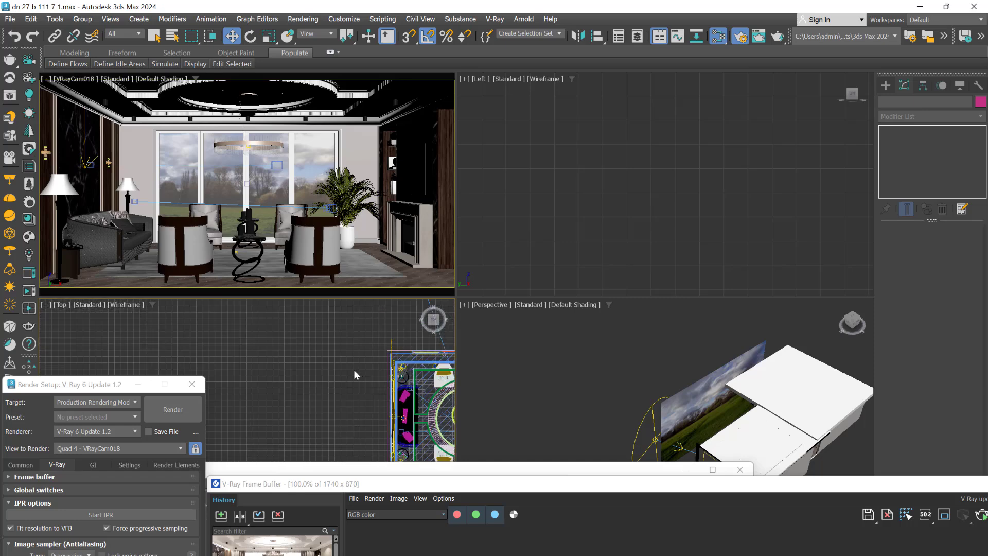
left_click(554, 369)
key("alt+w")
middle_click_drag(478, 394, 343, 262)
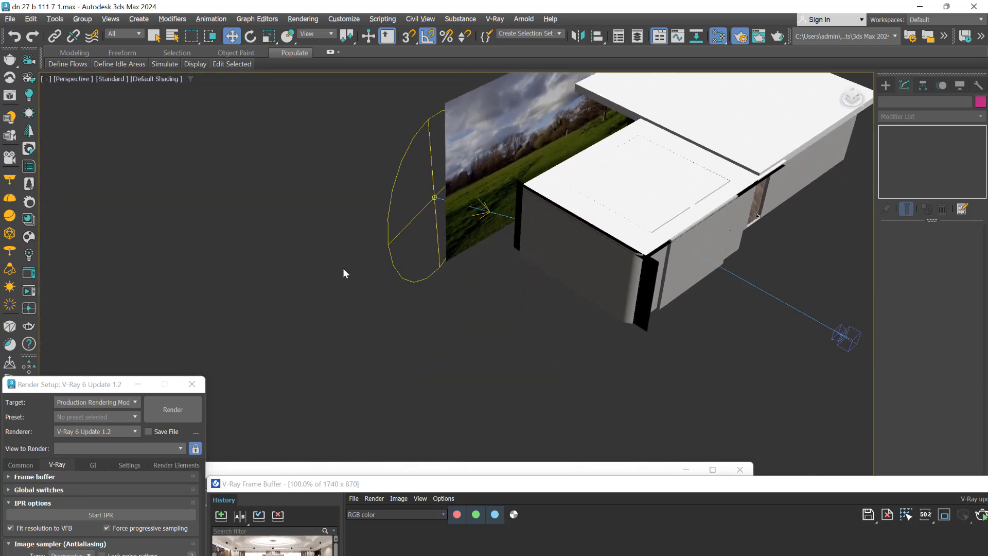
Add a VRayLightMtl node below the existing landscape material in the Slate Material Editor
key("m")
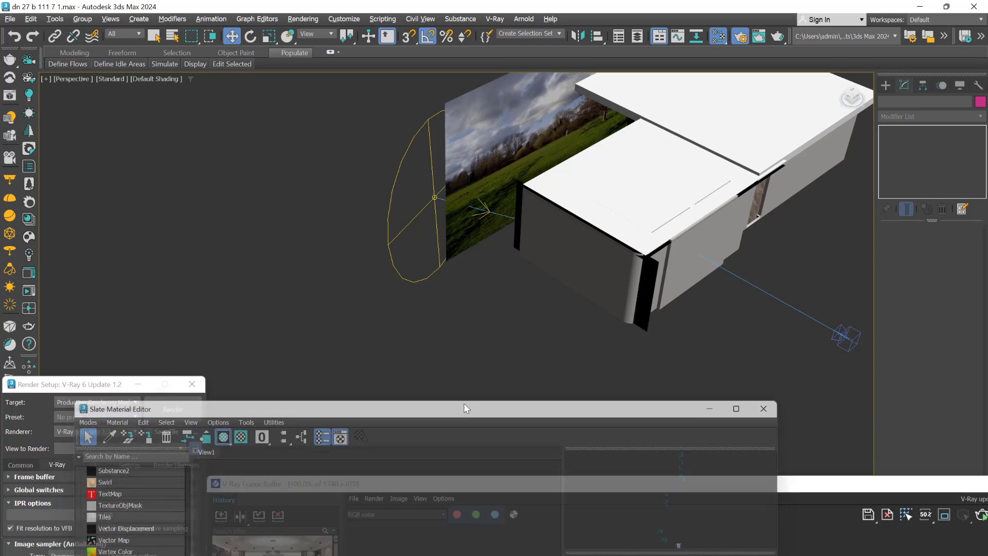
scroll(318, 376, "down", 6)
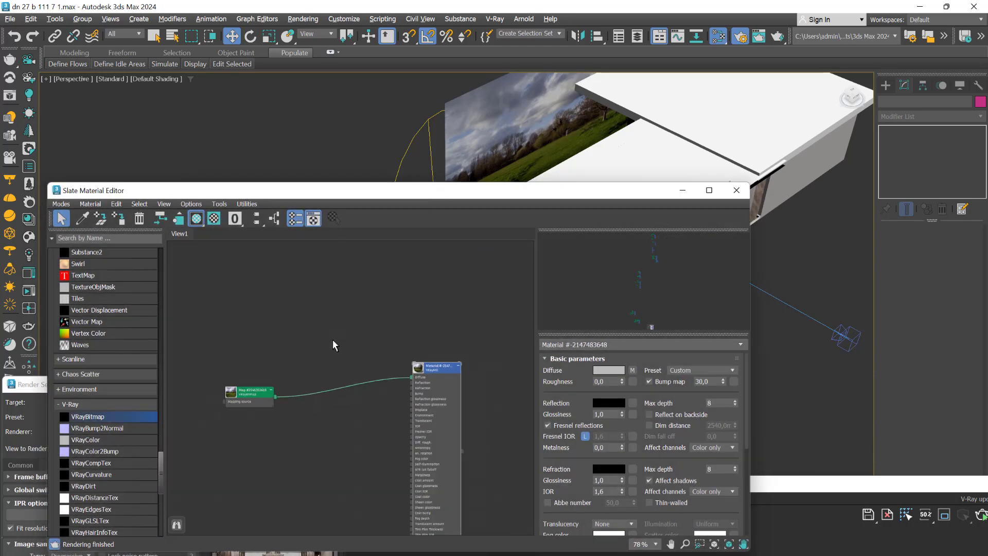
middle_click_drag(316, 463, 333, 359)
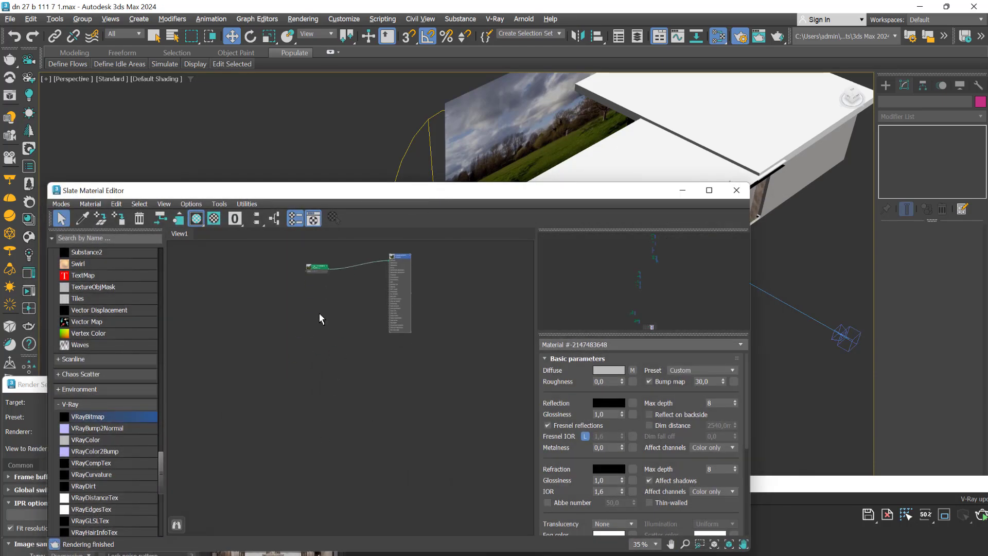
scroll(107, 464, "down", 3)
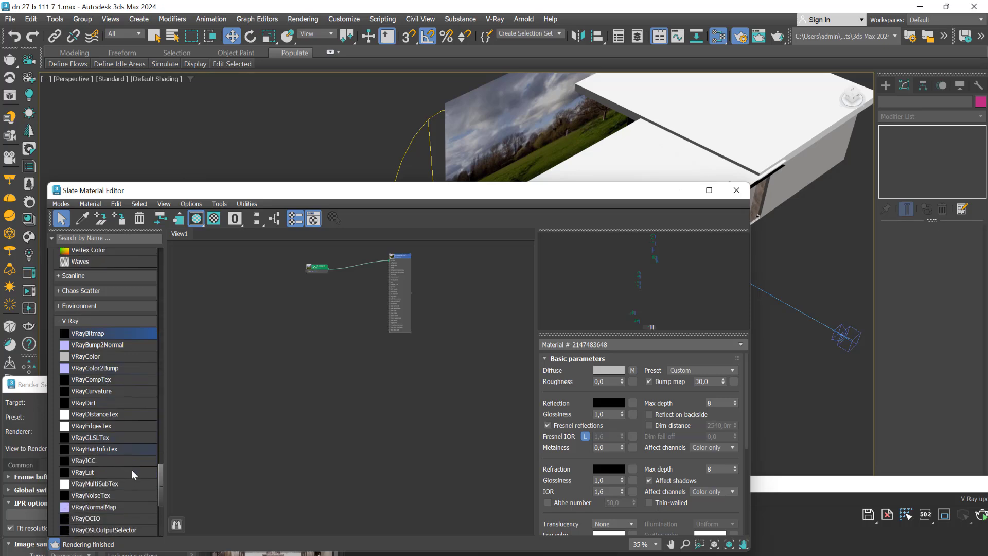
scroll(142, 462, "up", 6)
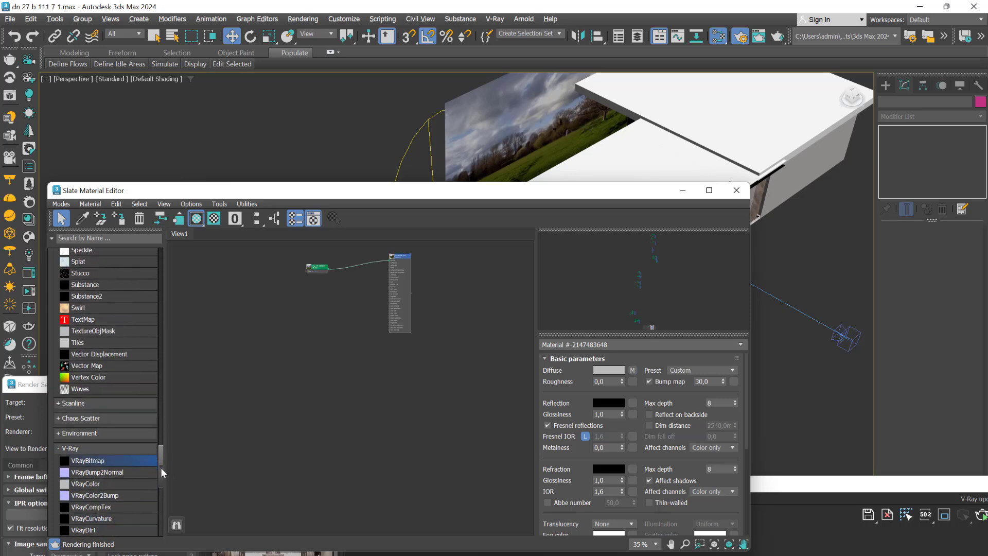
left_click_drag(161, 467, 200, 304)
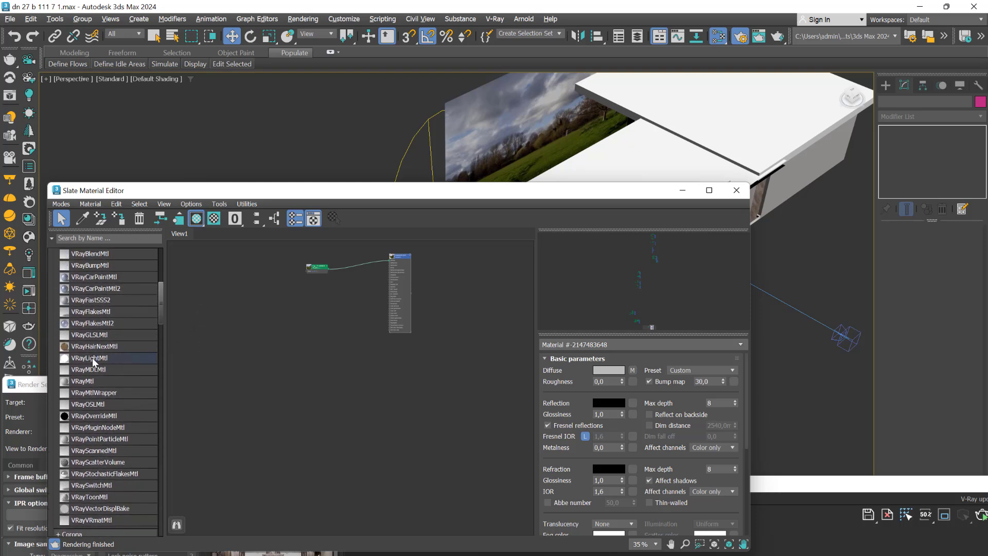
left_click_drag(133, 357, 266, 427)
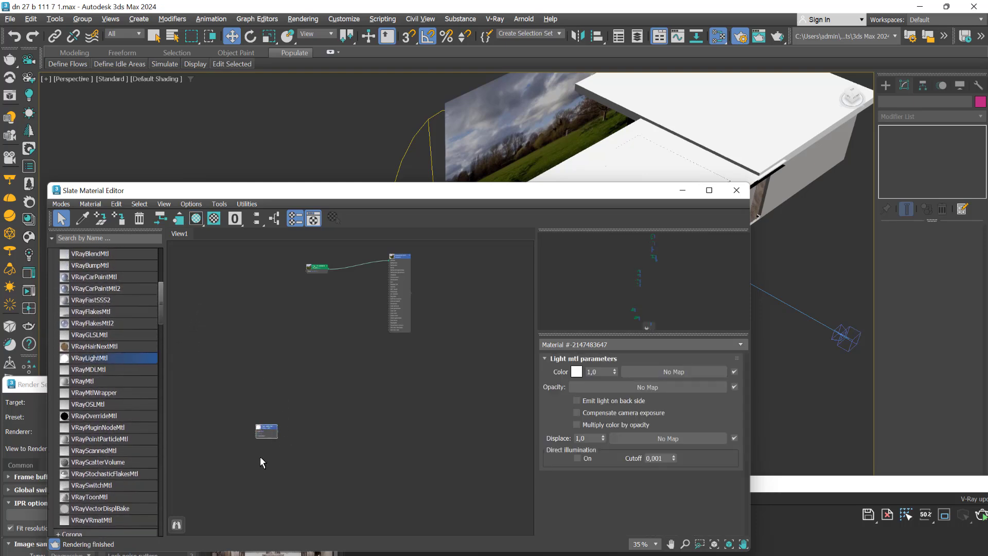
scroll(274, 435, "up", 2)
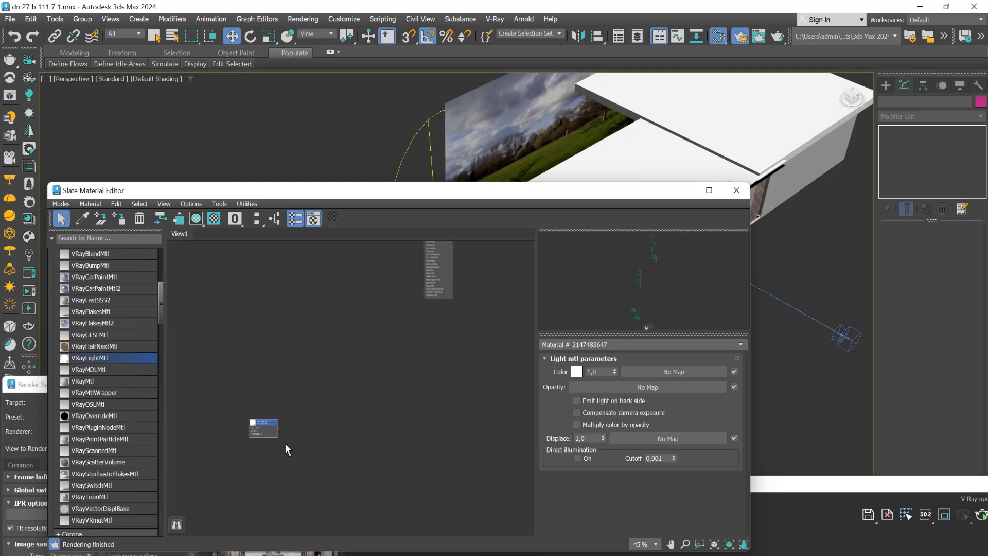
scroll(242, 440, "up", 7)
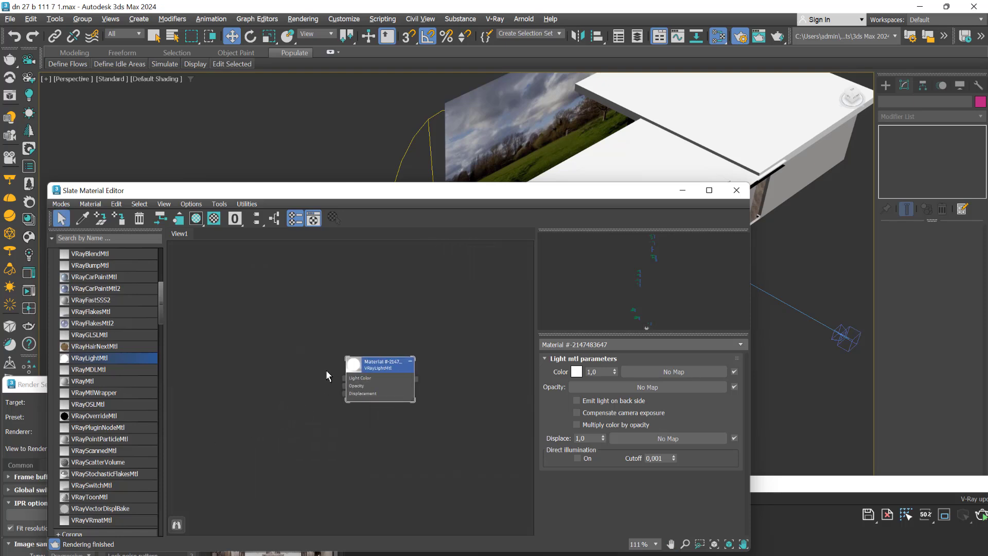
Load the landscape image 968905e2db3849828dd2f53b9123cabd.jpg in a new VRayBitmap and connect it to the VRayLightMtl's Light Color
left_click_drag(160, 297, 171, 467)
left_click_drag(90, 388, 241, 397)
left_click(199, 135)
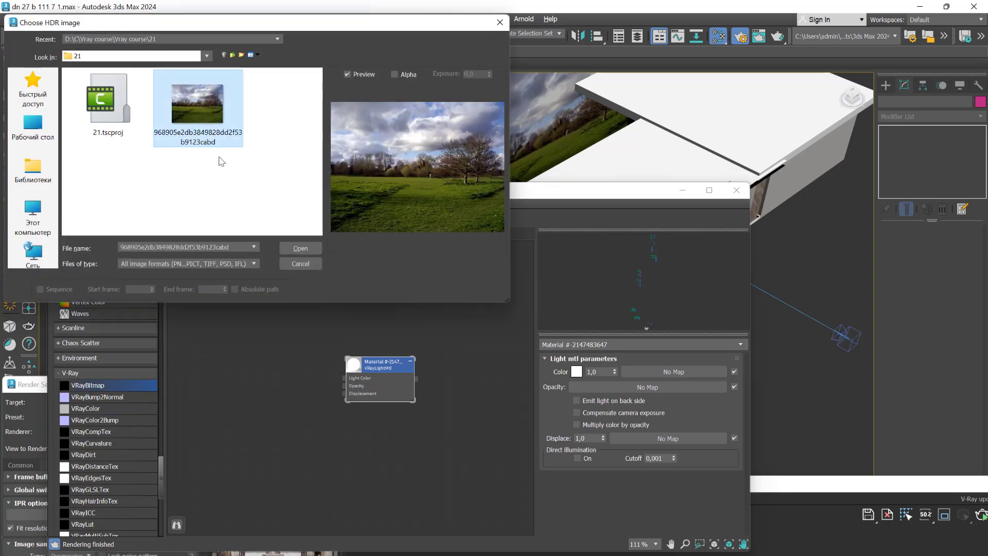
left_click(301, 248)
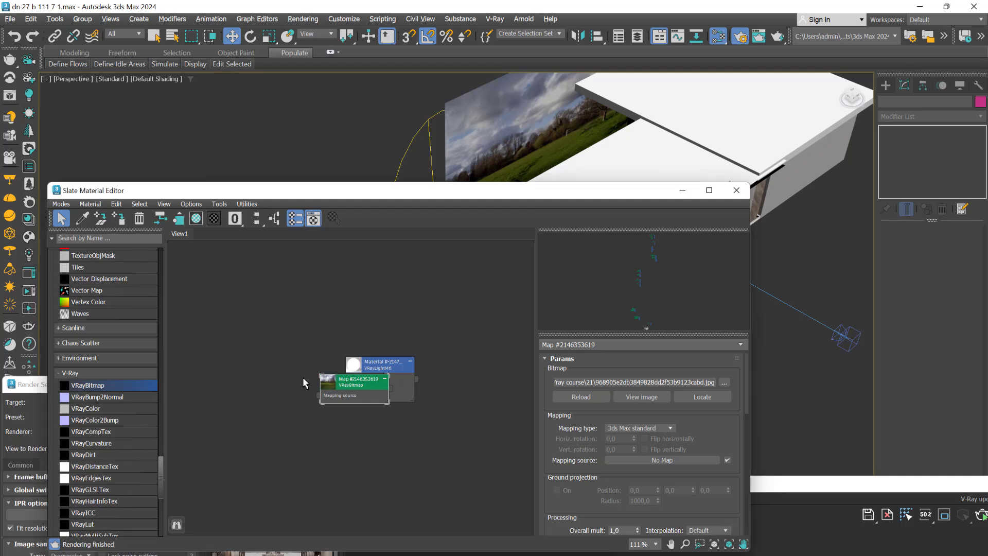
left_click_drag(333, 383, 229, 355)
scroll(323, 391, "up", 3)
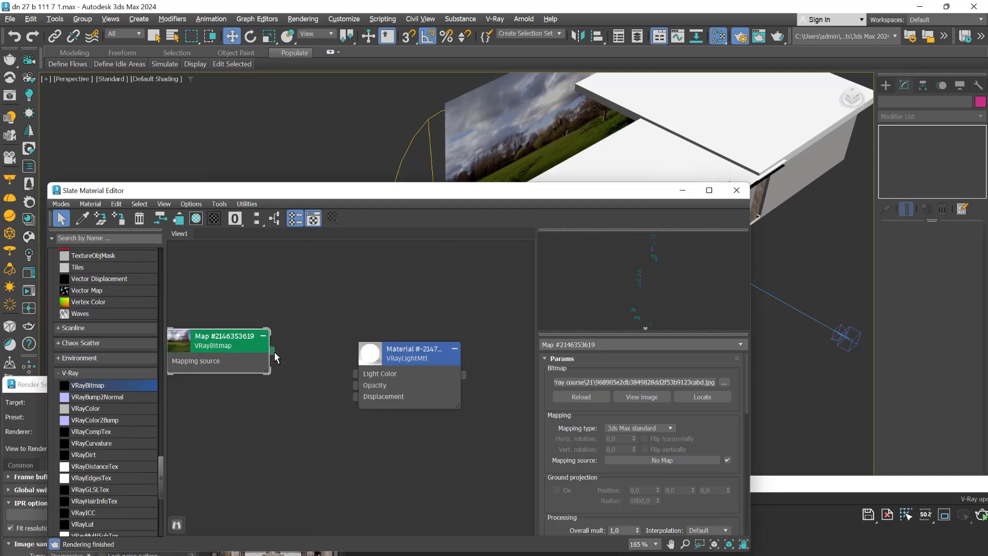
left_click_drag(273, 354, 360, 374)
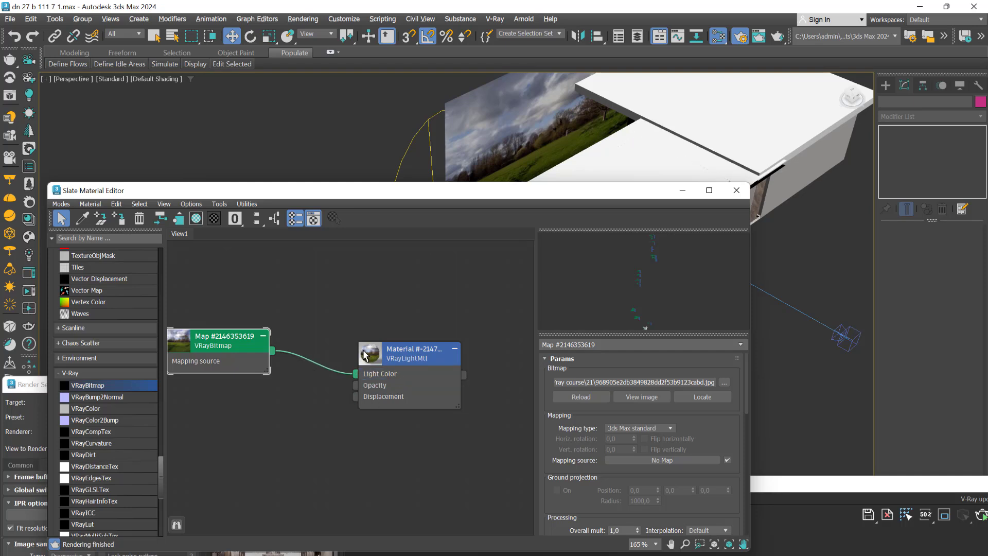
Assign the new VRayLightMtl to the landscape plane and move the Slate Material Editor down from the view
left_click(499, 125)
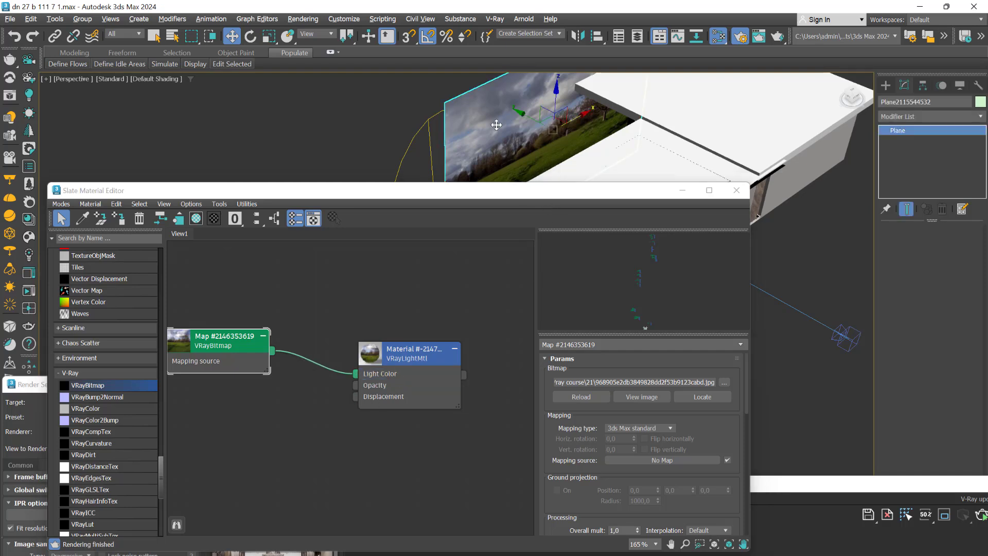
left_click(119, 221)
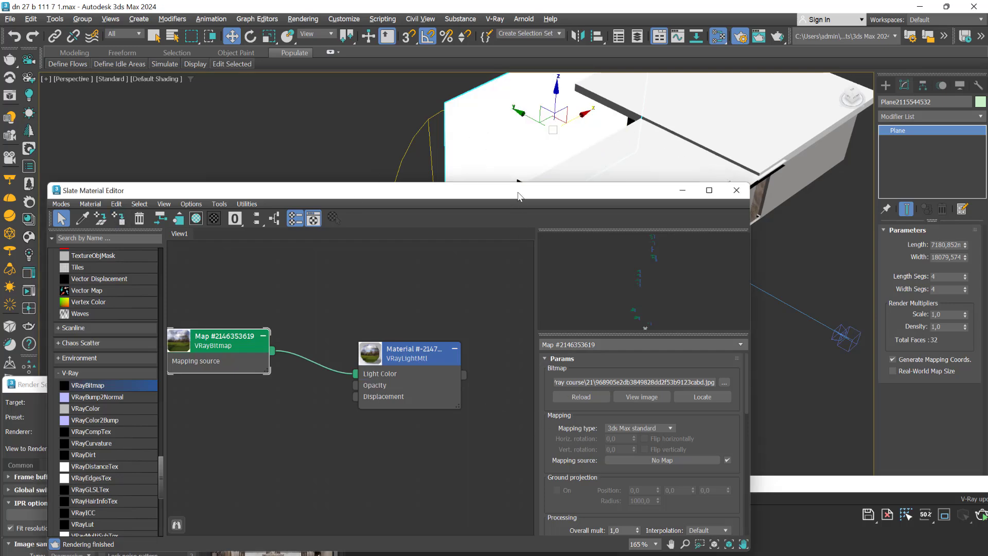
left_click_drag(518, 195, 524, 298)
Return to the maximized VRayCam018 view and start the V-Ray interactive render to check the light material
key("alt+w")
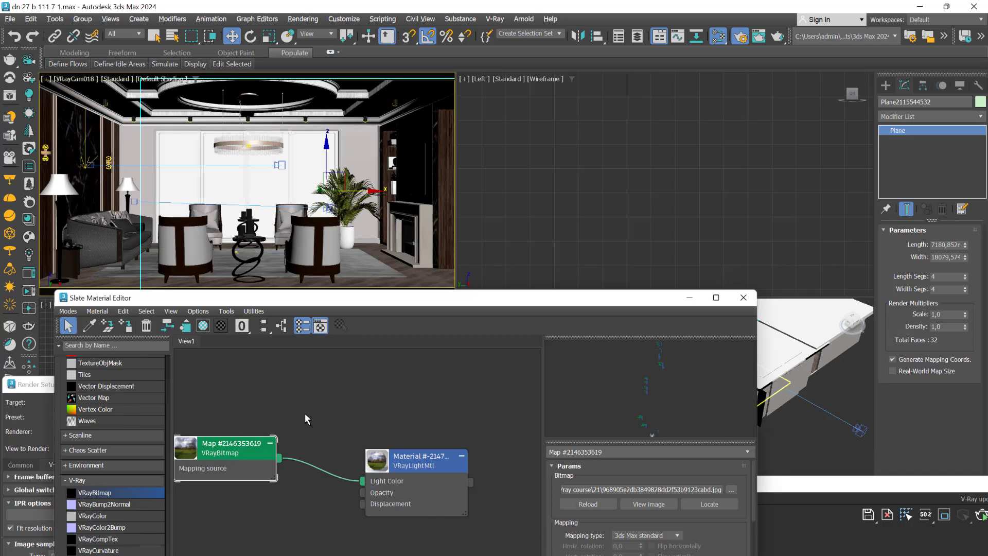
key("alt+w")
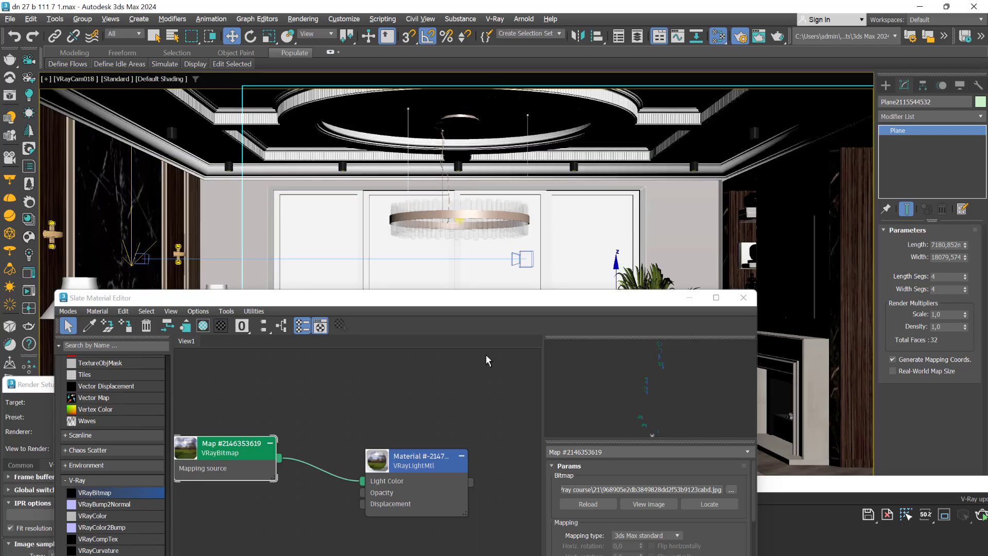
key("shift+q")
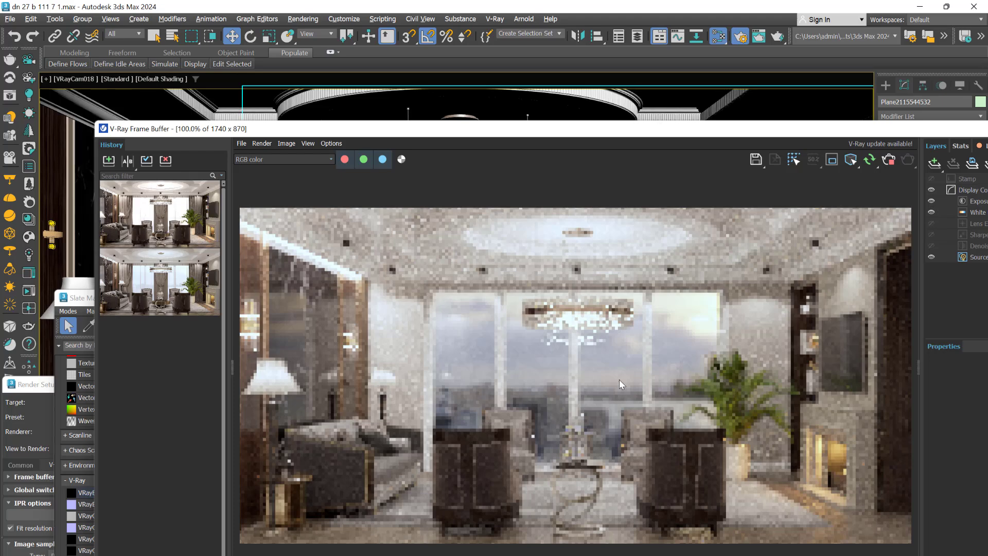
In the landscape plane's Object Properties, enable Visible to Reflection/Refraction, Receive Shadows and Cast Shadows
left_click_drag(555, 132, 586, 479)
left_click_drag(480, 302, 493, 457)
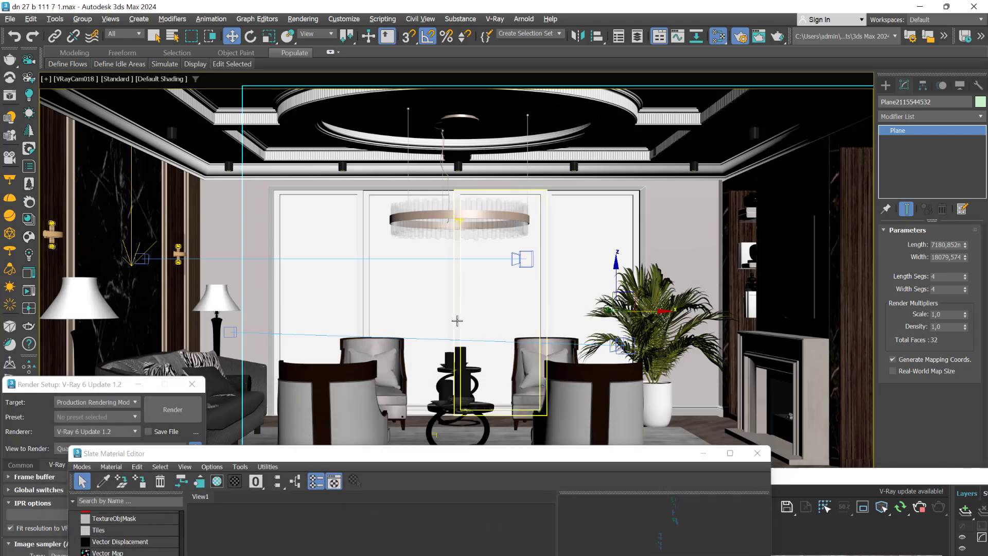
key("alt+w")
left_click(667, 326)
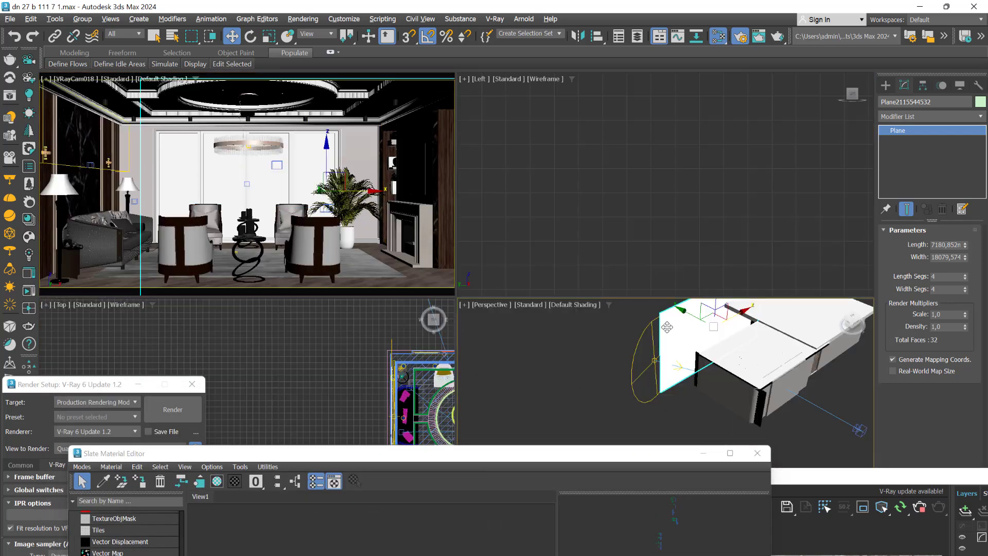
right_click(669, 329)
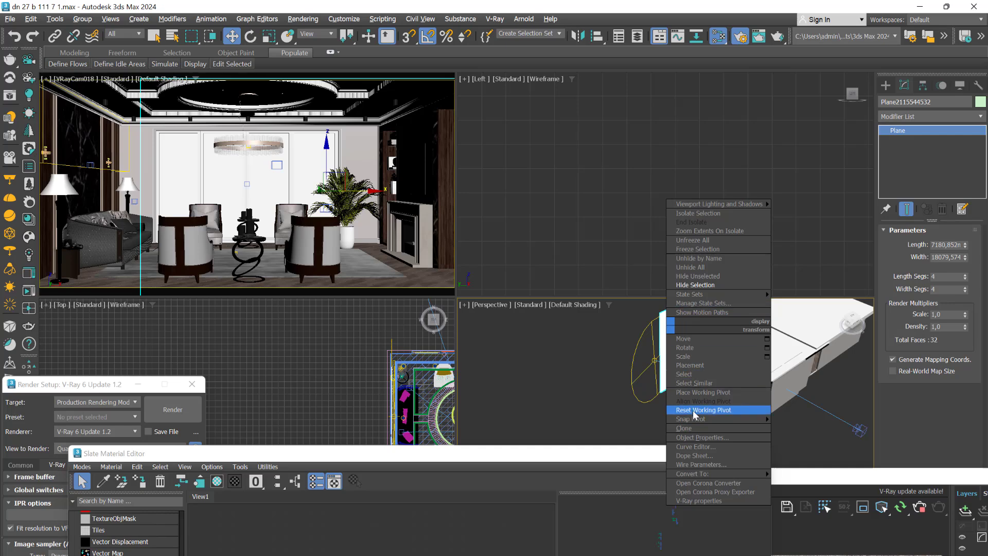
left_click(703, 438)
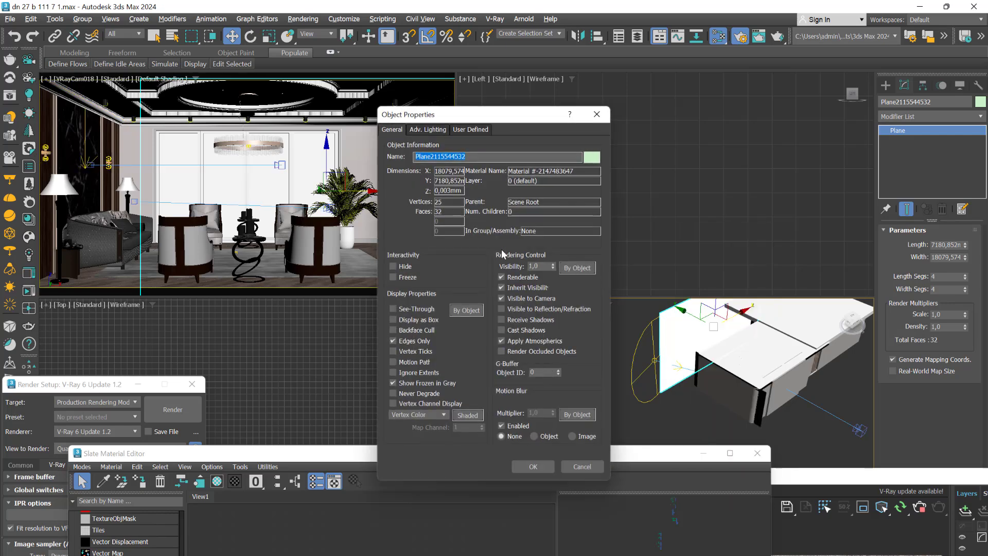
left_click(504, 310)
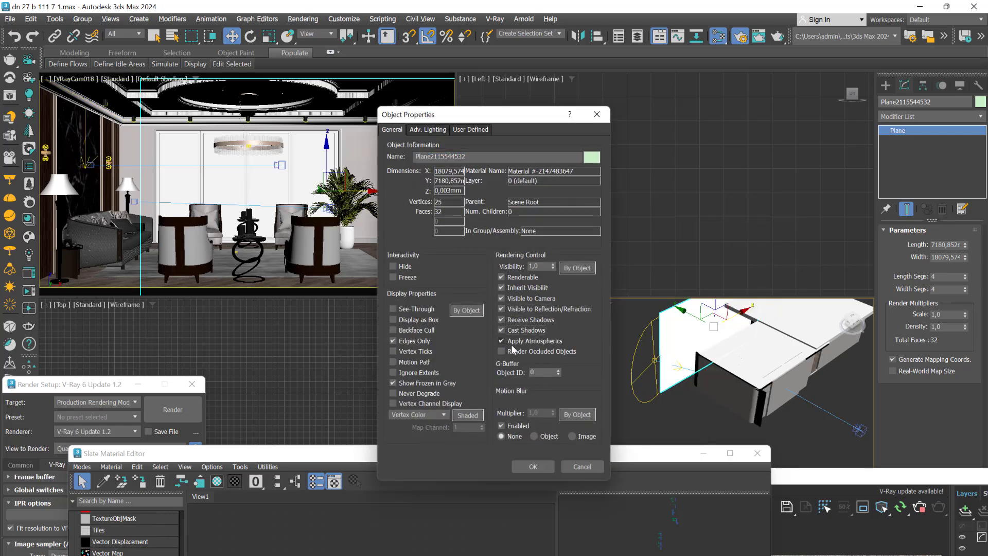
left_click(544, 469)
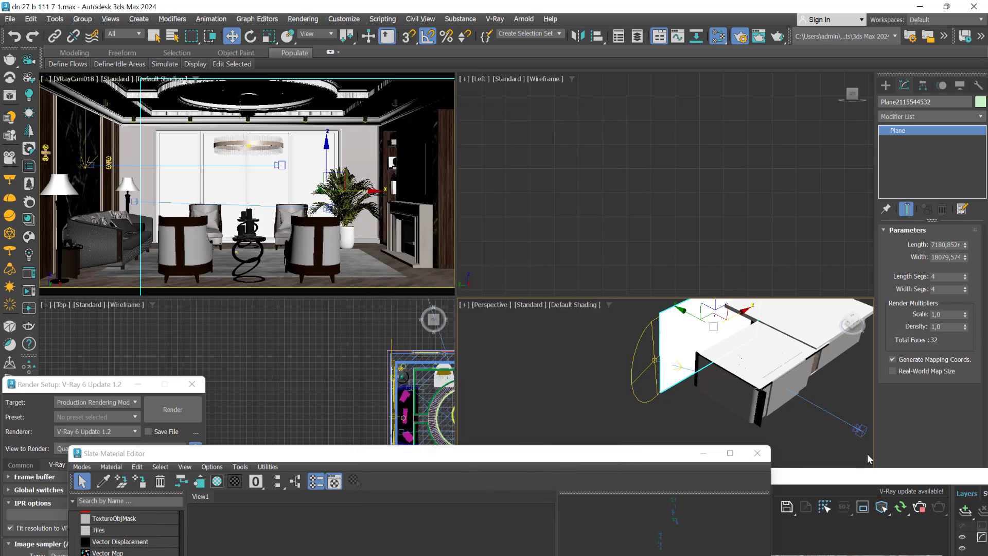
Set the landscape VRayLightMtl's Color multiplier to 15 and check the backdrop's brightness in the interactive render
left_click_drag(839, 475, 747, 94)
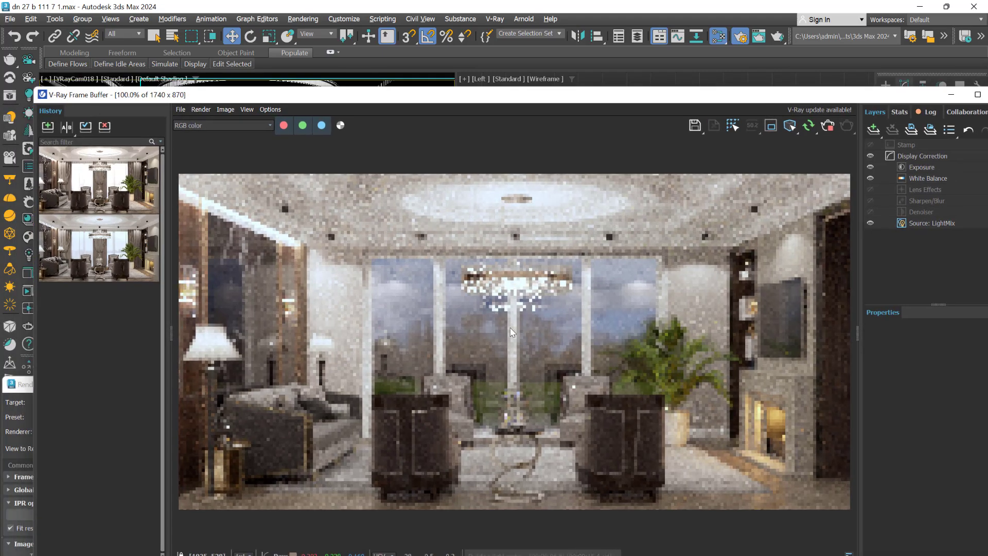
left_click_drag(445, 99, 705, 284)
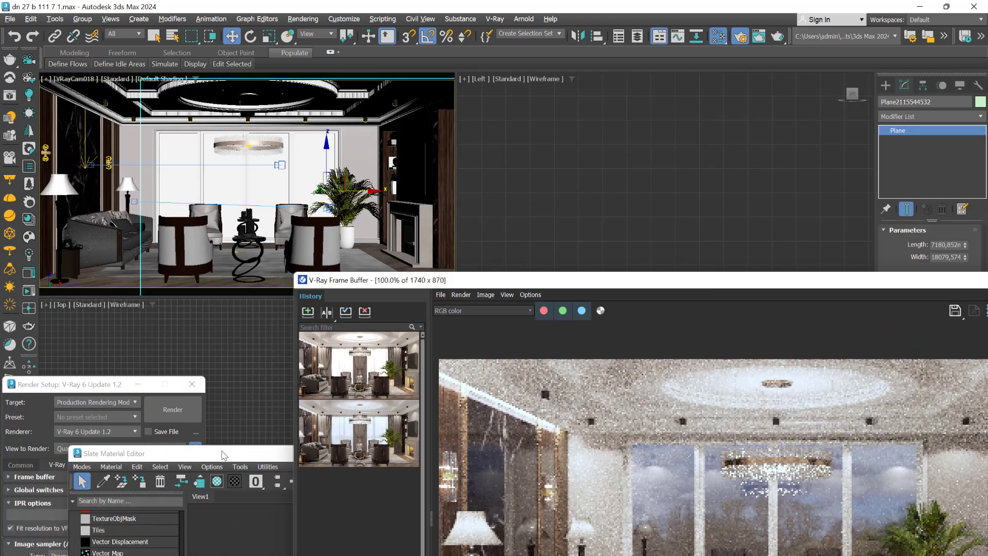
left_click_drag(223, 455, 214, 187)
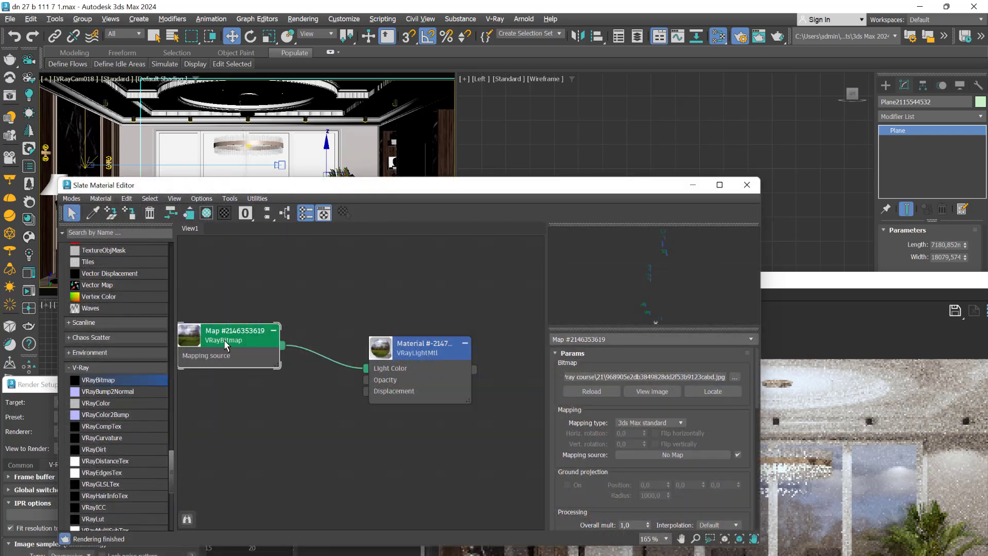
left_click(415, 353)
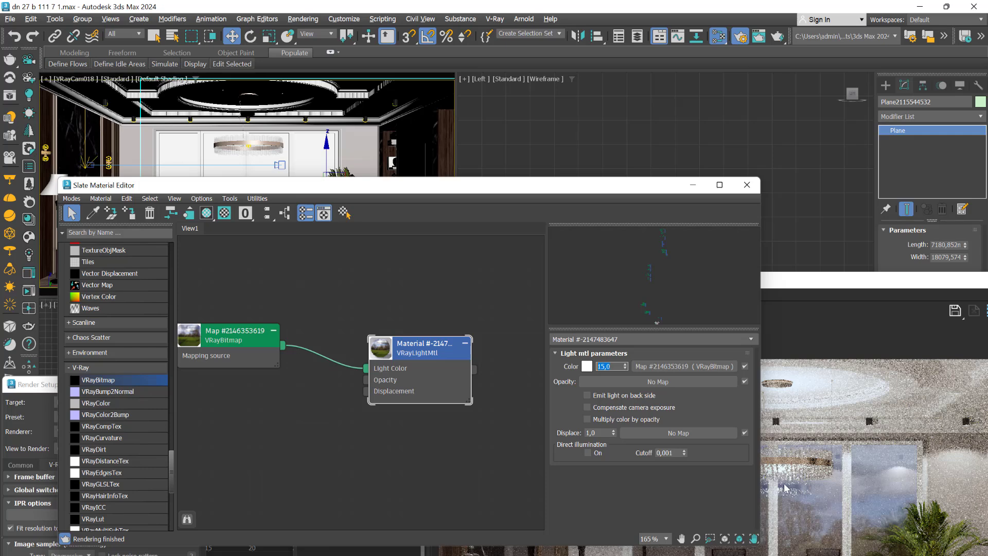
left_click_drag(831, 281, 708, 83)
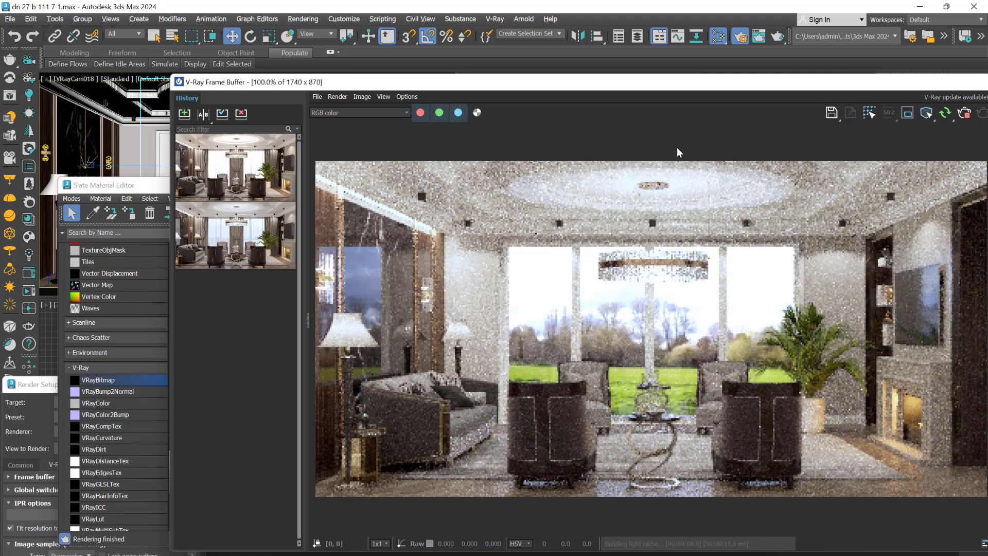
Reduce the VRayLightMtl's Color multiplier to 10 and compare the landscape in the interactive render
left_click_drag(626, 87, 751, 453)
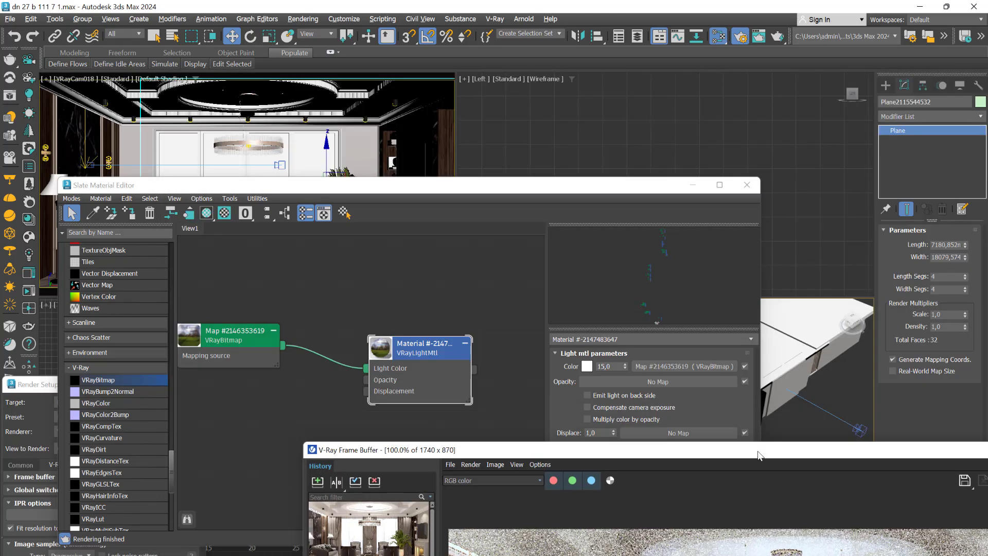
left_click(612, 364)
type("1")
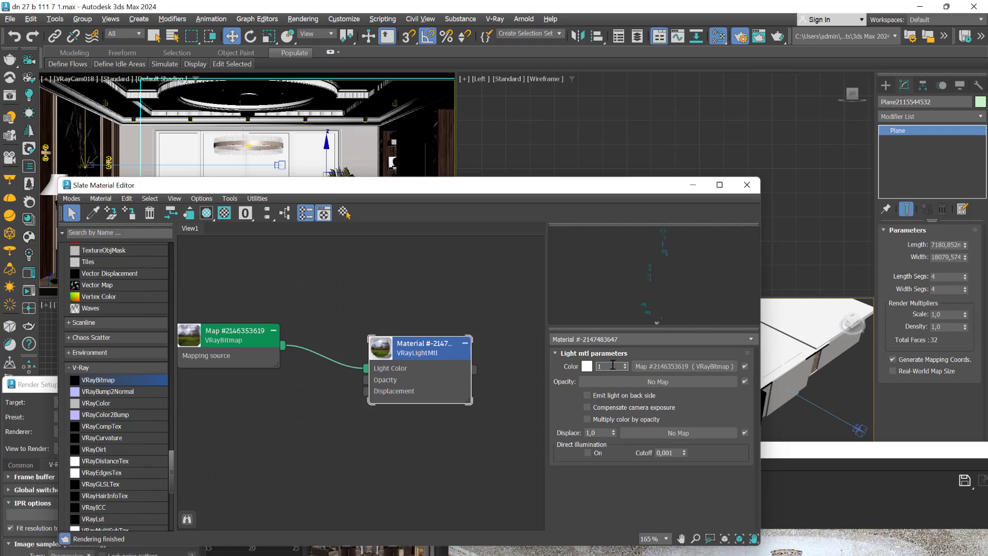
type("0")
key("Return")
left_click_drag(821, 452, 618, 103)
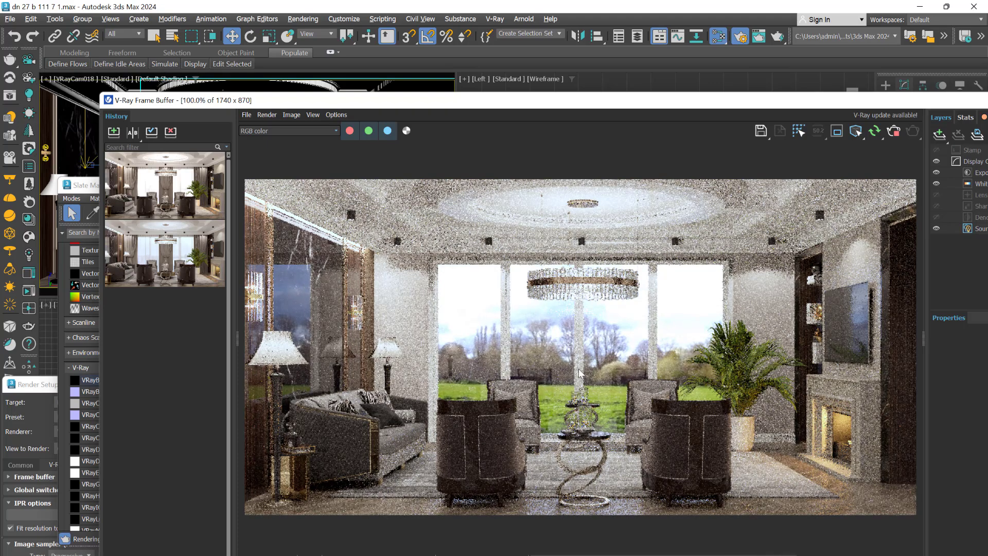
Lower the VRayLightMtl's Color multiplier to 7 and check the landscape in the interactive render
left_click_drag(619, 105, 676, 442)
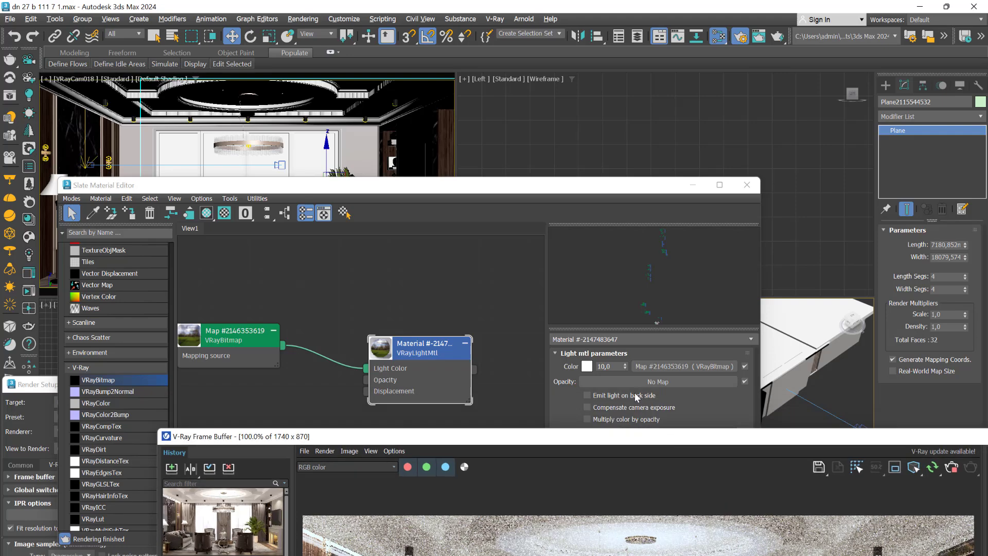
double_click(609, 366)
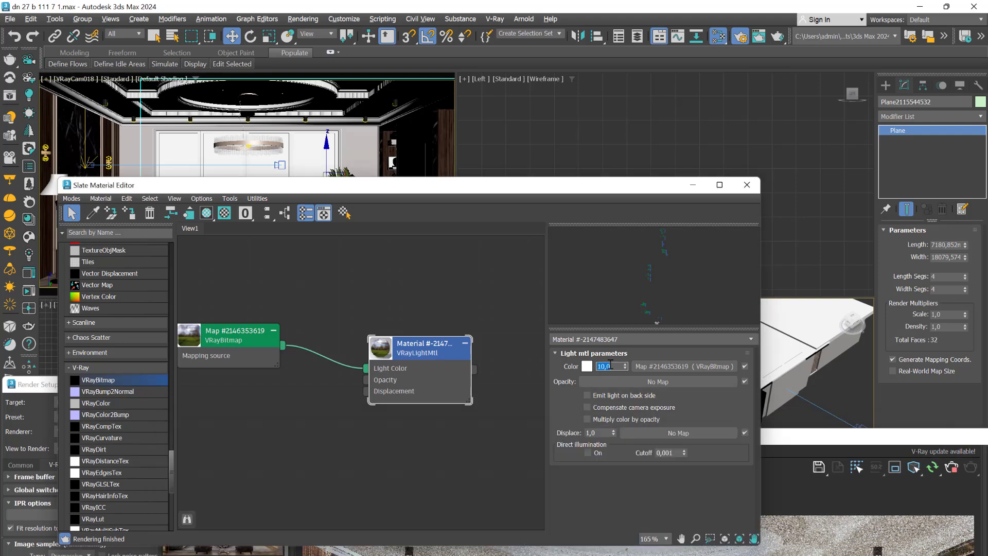
left_click_drag(792, 436, 718, 73)
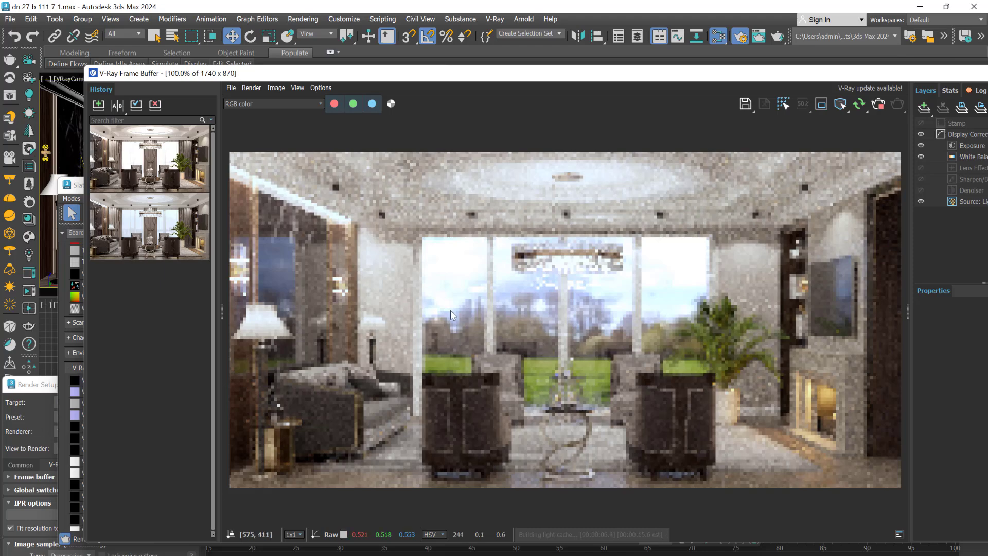
Clear the windows away from the views and move the curtain group along X in the Top view to the room's windows
left_click_drag(660, 84, 704, 497)
left_click_drag(453, 194, 650, 507)
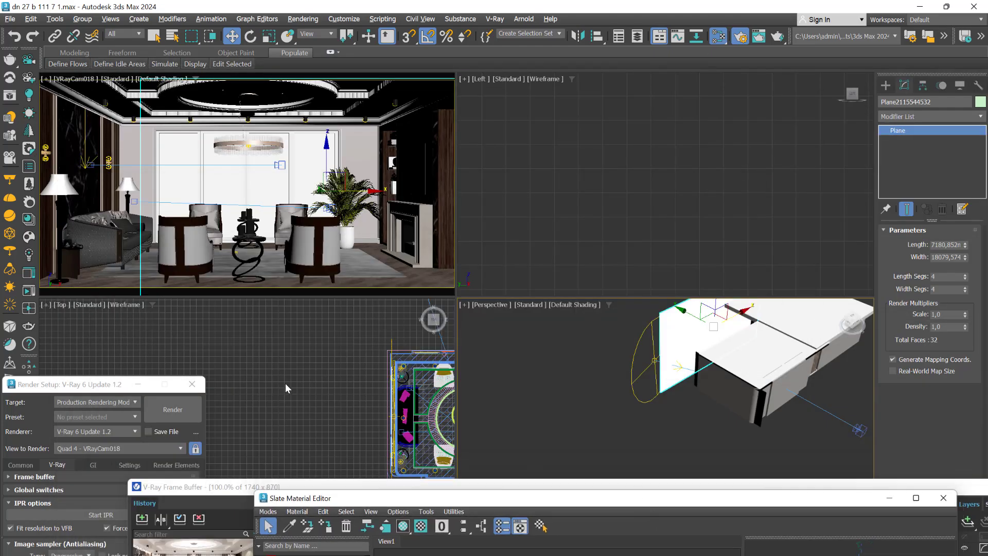
middle_click_drag(273, 353, 183, 346)
scroll(447, 367, "up", 4)
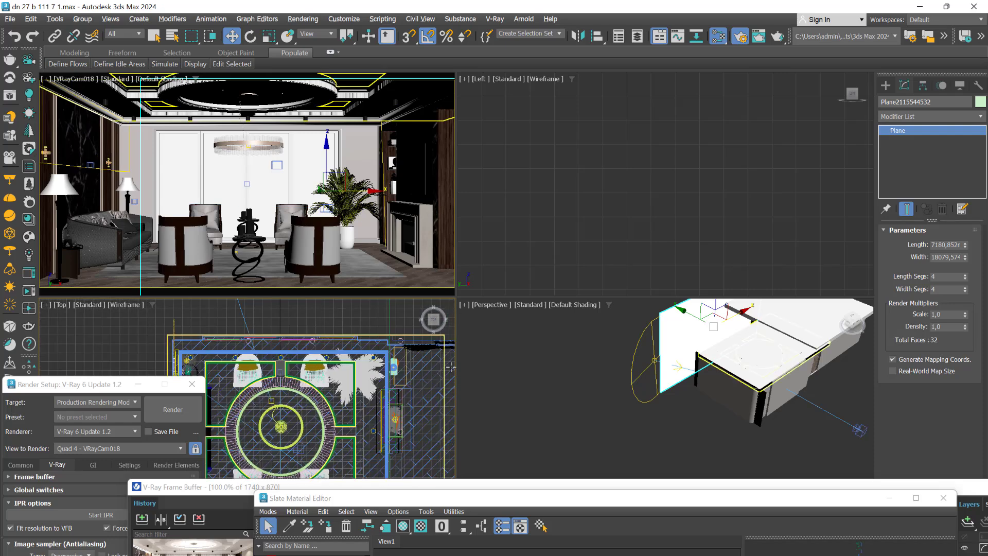
scroll(409, 384, "down", 1)
middle_click_drag(410, 392, 275, 414)
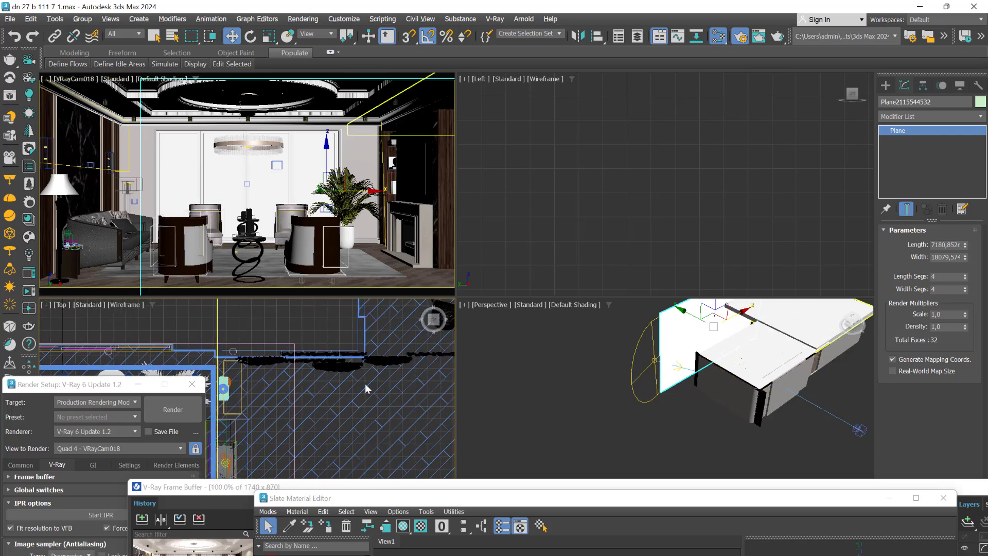
left_click(389, 365)
scroll(404, 376, "down", 2)
left_click_drag(434, 364, 205, 379)
Maximize the VRayCam018 view and nudge the curtain group slightly along X to align it with the windows
right_click(291, 221)
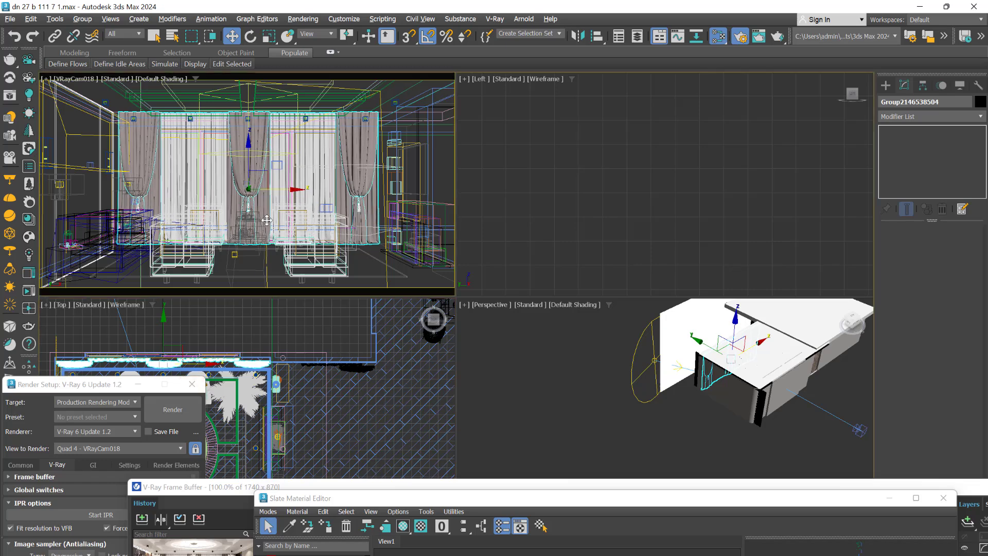
key("alt+w")
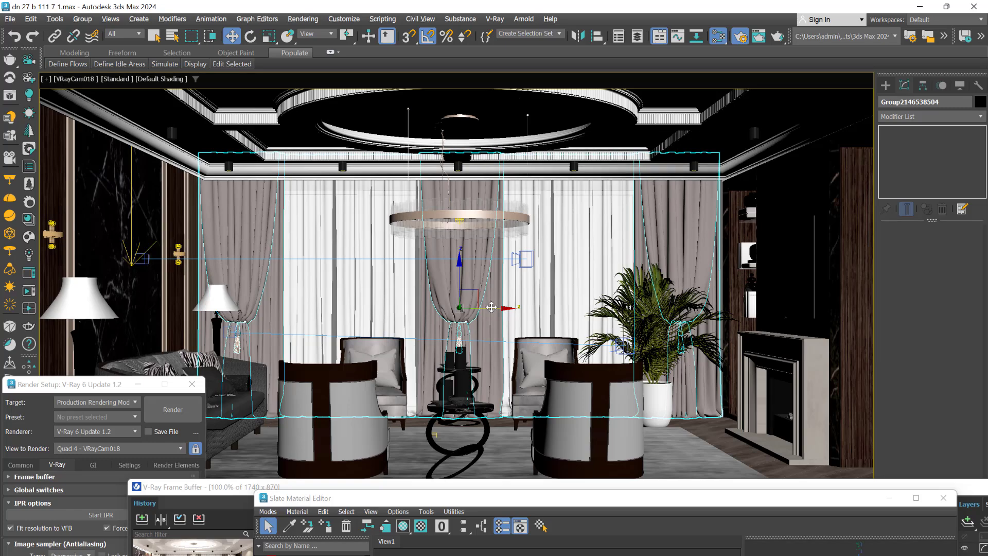
left_click_drag(489, 307, 492, 310)
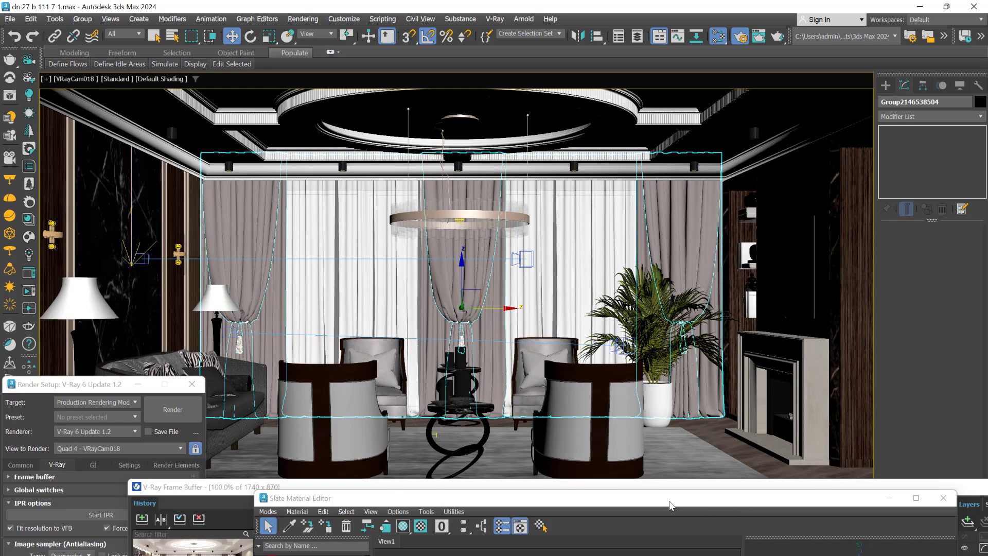
Set the VRayLightMtl's Color multiplier to 15 and check how the landscape shows through the curtains in the render
left_click_drag(225, 497, 237, 86)
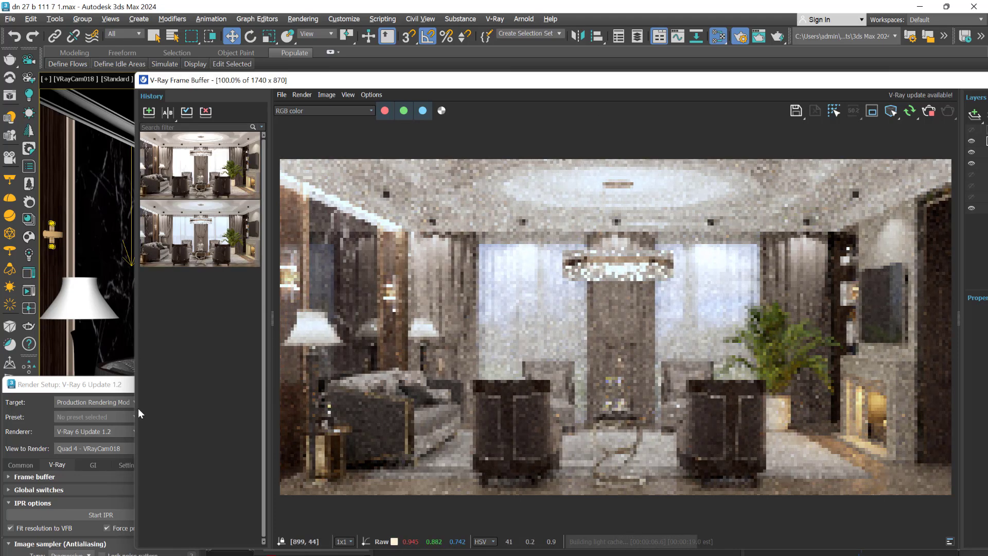
key("m")
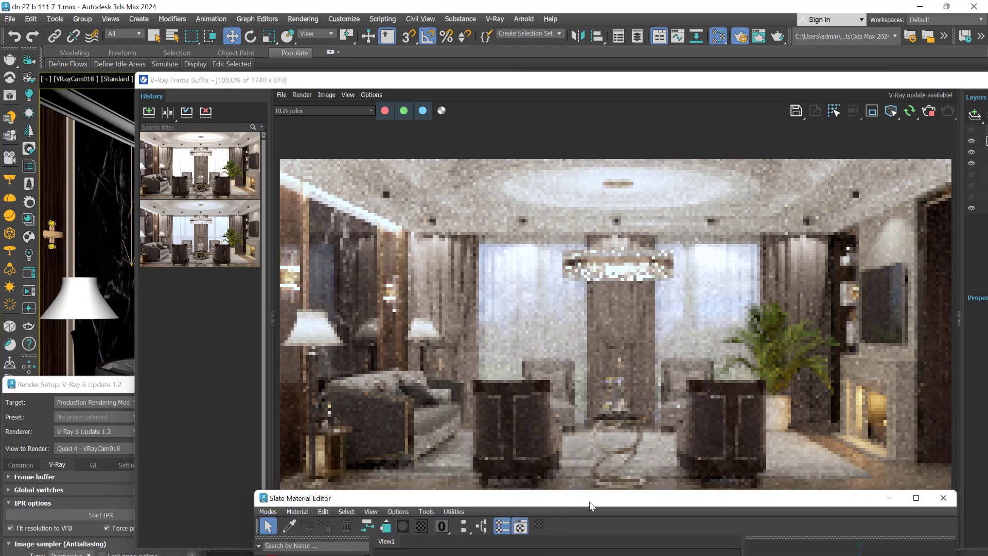
left_click_drag(588, 501, 316, 212)
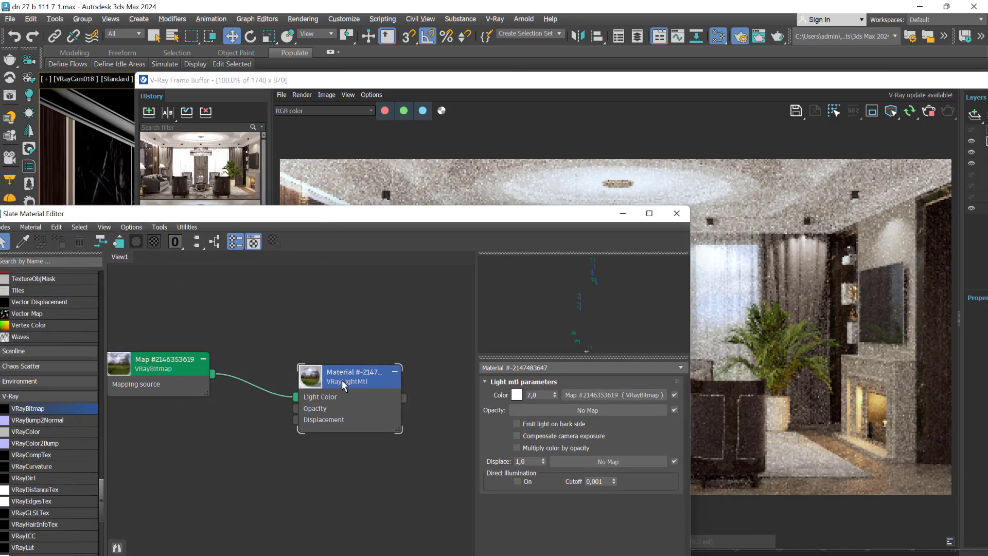
left_click(341, 379)
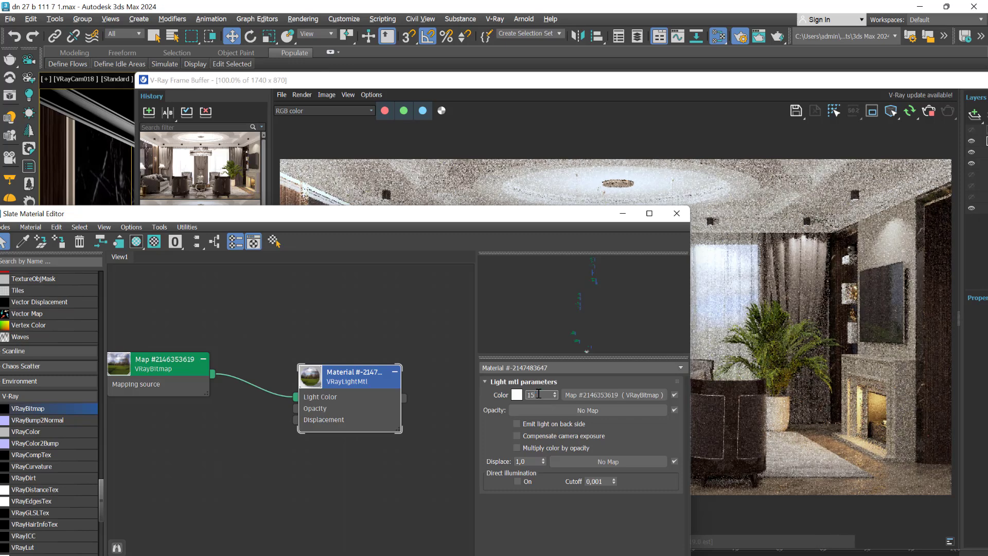
left_click(538, 394)
type("15")
key("Return")
left_click(602, 85)
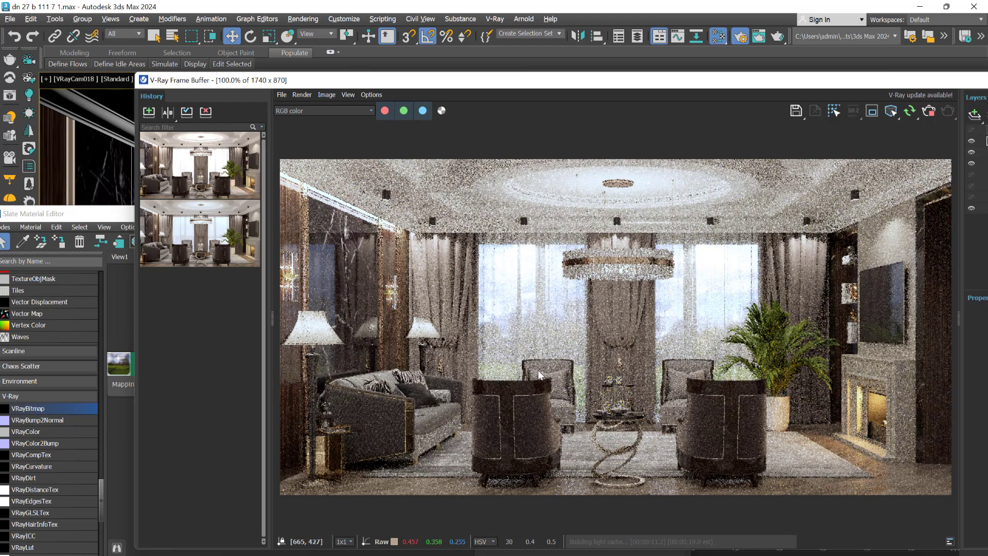
Insert a Color Correction map between the landscape VRayBitmap and the VRayLightMtl's Light Color
left_click(113, 214)
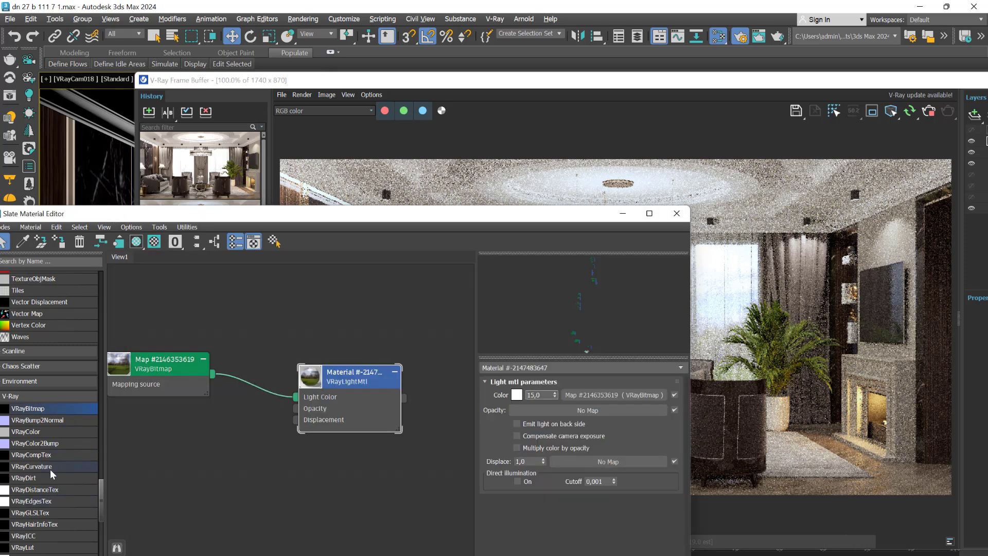
left_click_drag(101, 499, 119, 425)
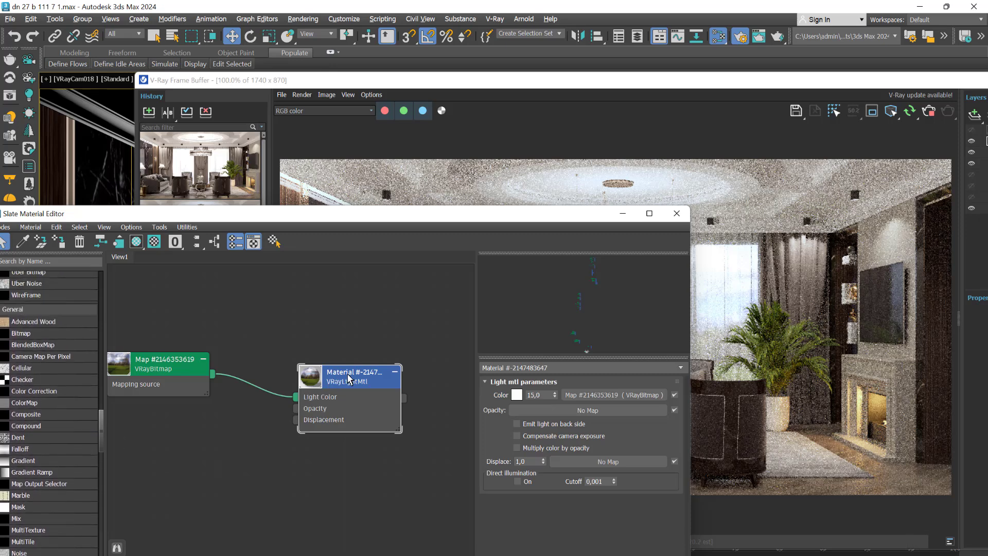
left_click_drag(347, 379, 412, 404)
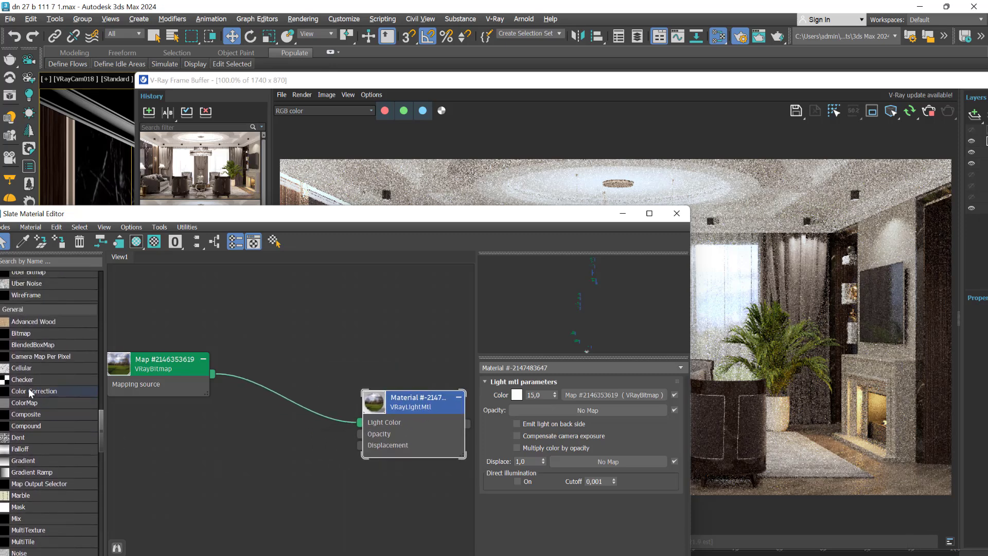
left_click(29, 390)
left_click_drag(283, 416, 257, 454)
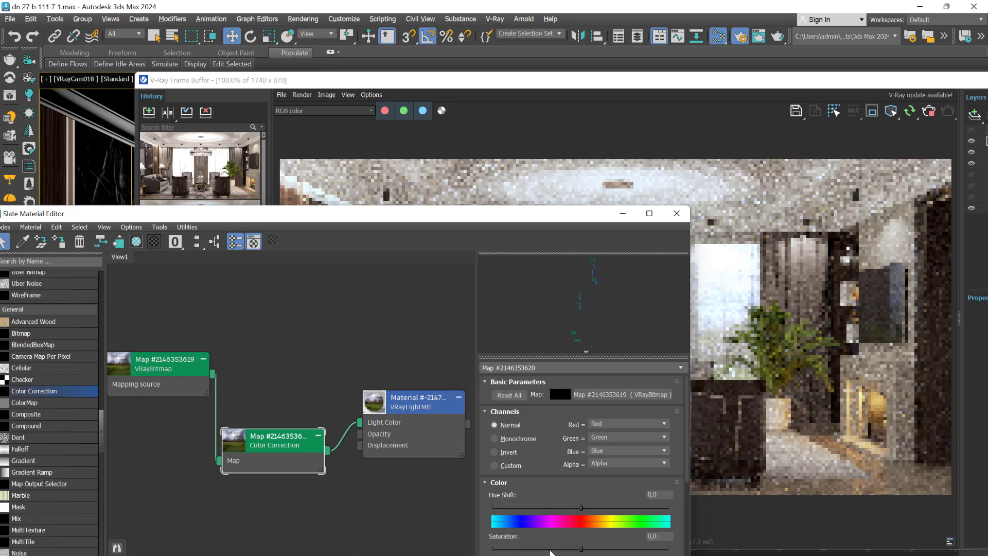
Reduce the Color Correction's Saturation to about -46.6 and review the resulting living room render
left_click_drag(365, 213, 156, 134)
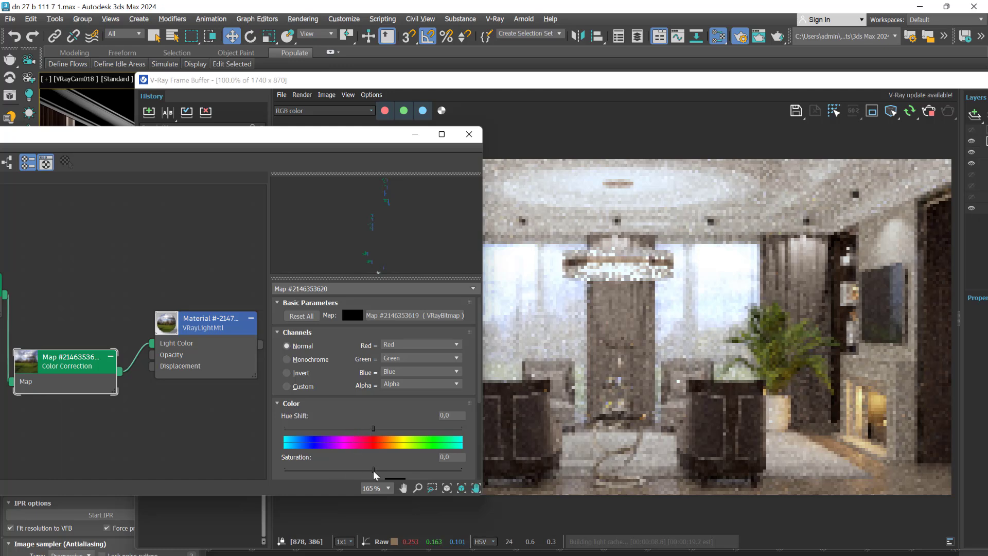
left_click_drag(374, 472, 331, 469)
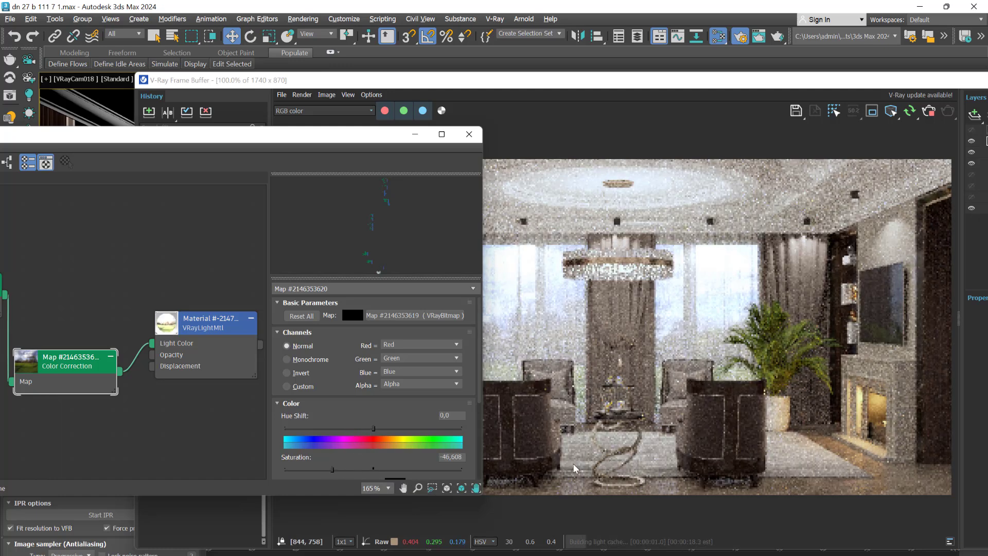
left_click(637, 440)
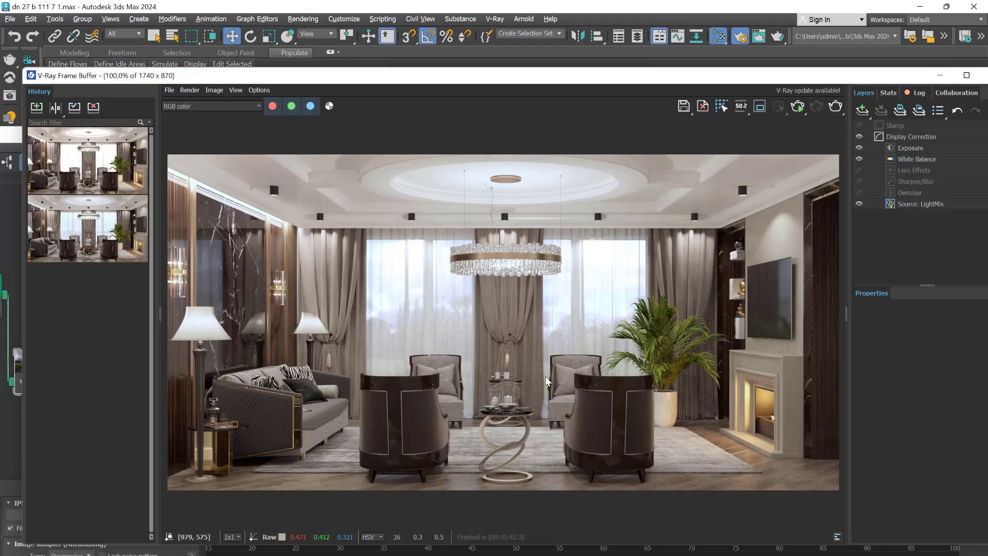
Restore the four-viewport layout, identify the landscape backdrop plane in the Perspective view, and select the VRaySun beside it
left_click_drag(788, 76, 780, 432)
middle_click(579, 265)
key("alt+w")
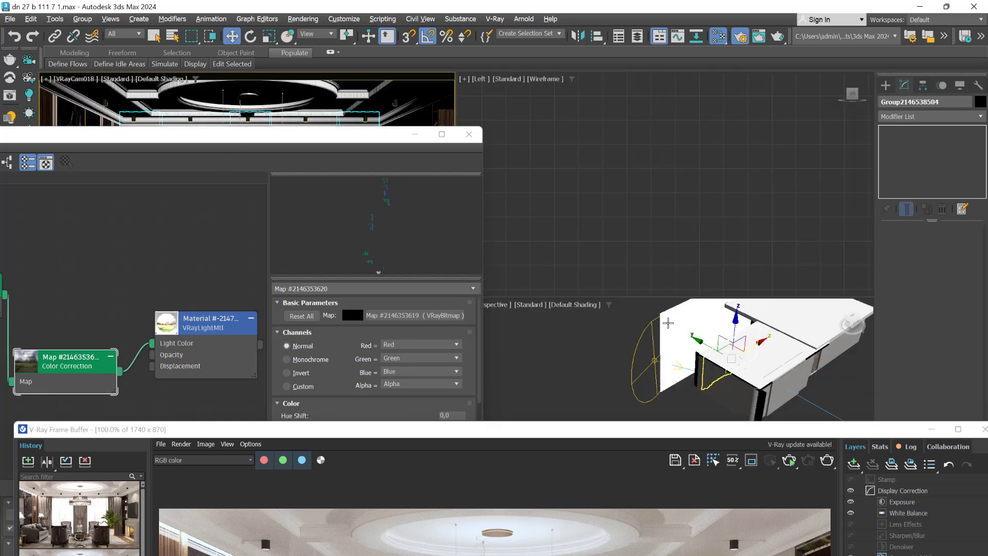
left_click(698, 311)
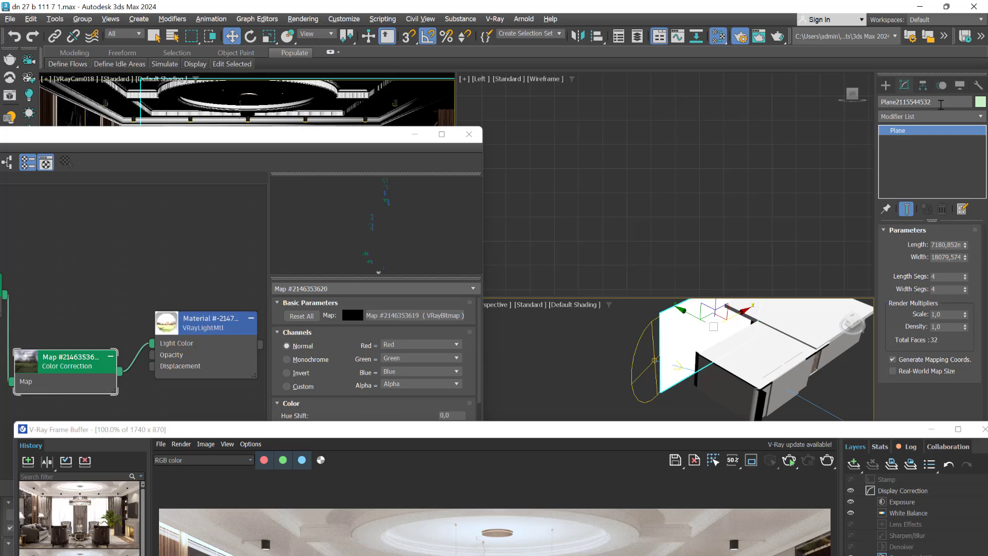
left_click(575, 371)
left_click(631, 371)
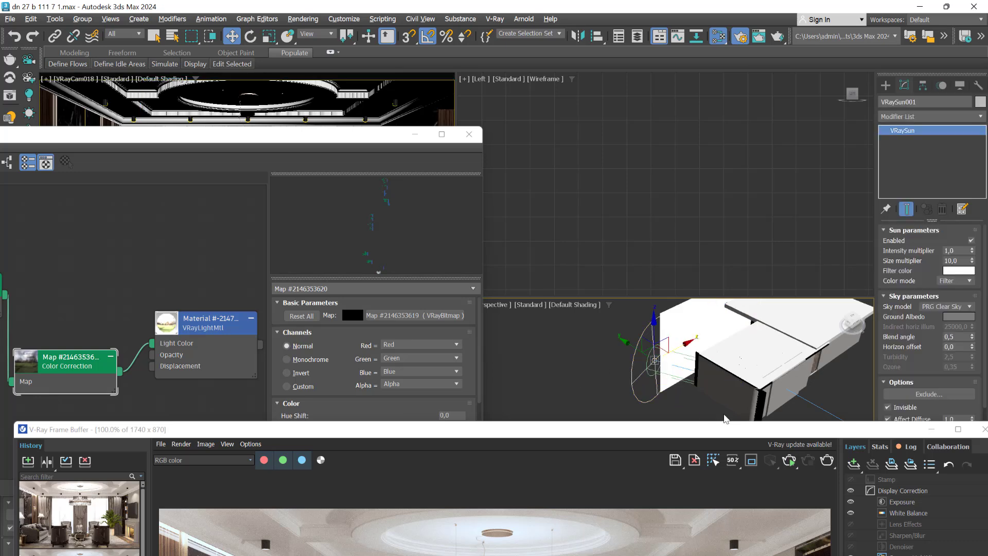
left_click_drag(752, 436, 454, 421)
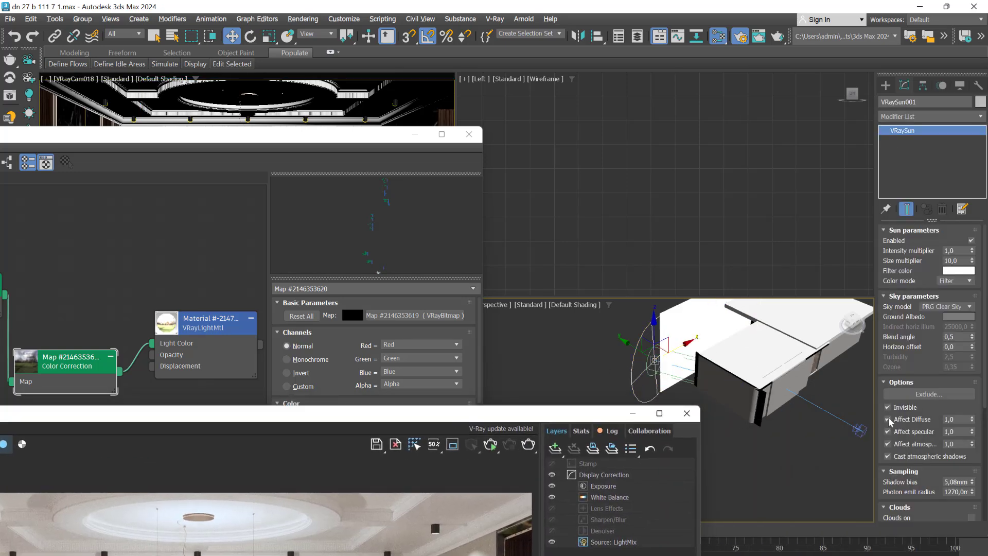
left_click(911, 394)
scroll(353, 304, "down", 20)
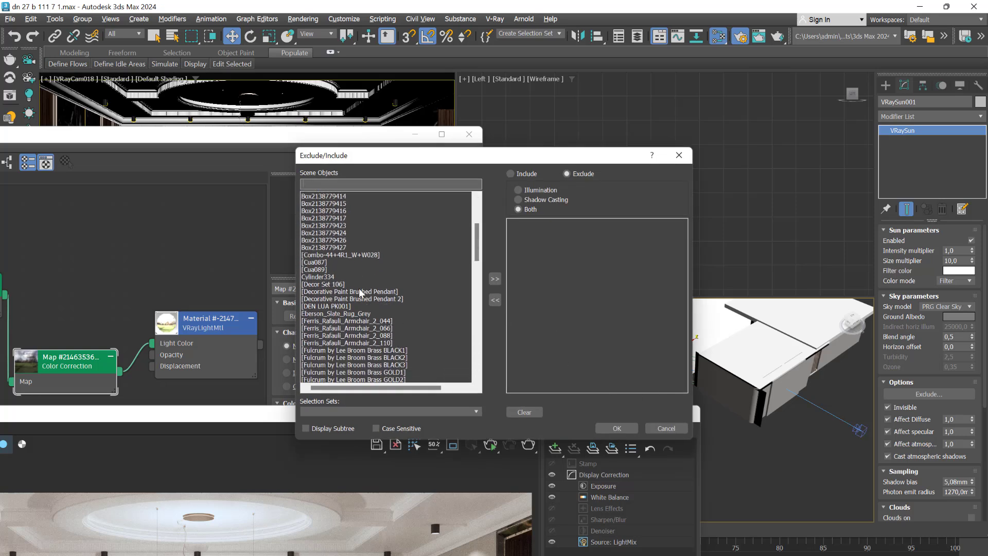
scroll(383, 264, "down", 7)
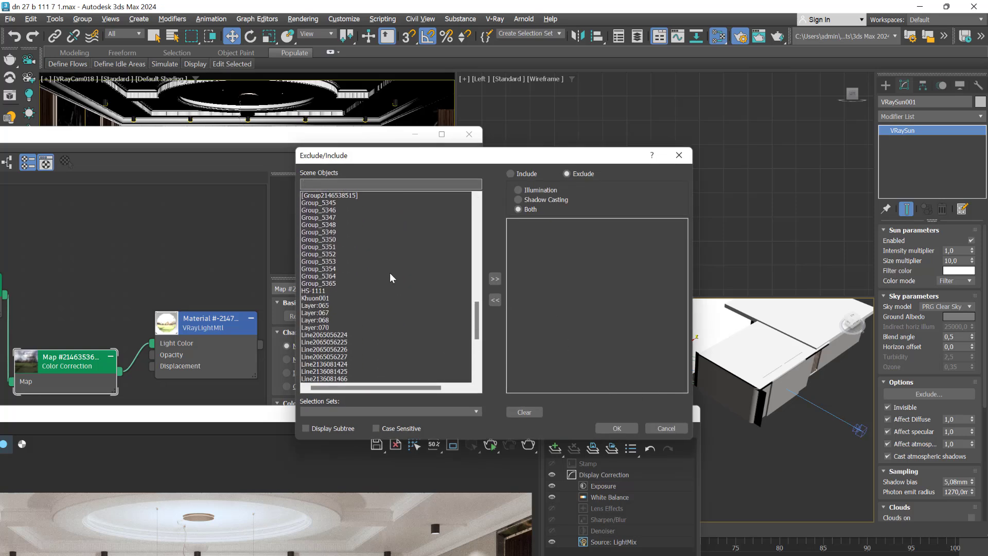
scroll(402, 303, "down", 1)
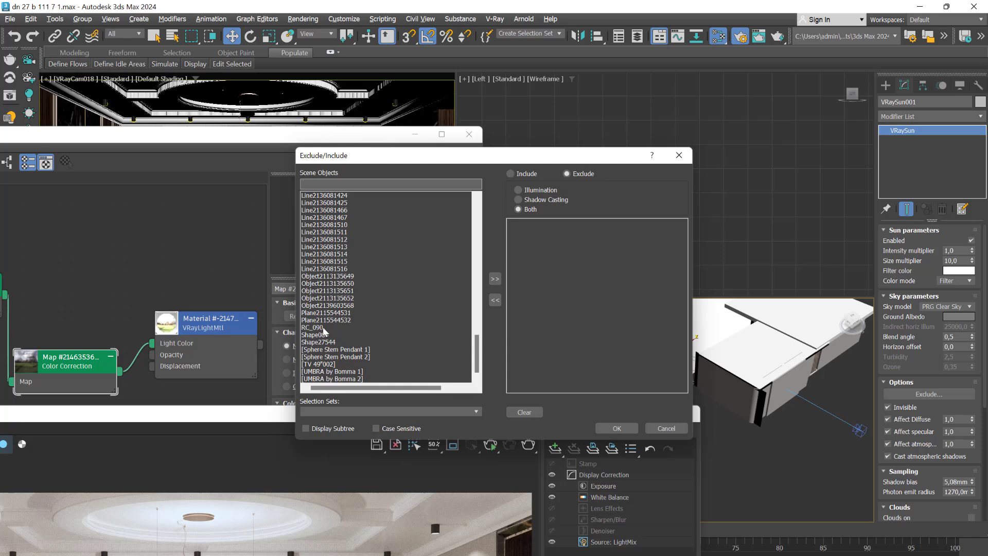
left_click(335, 321)
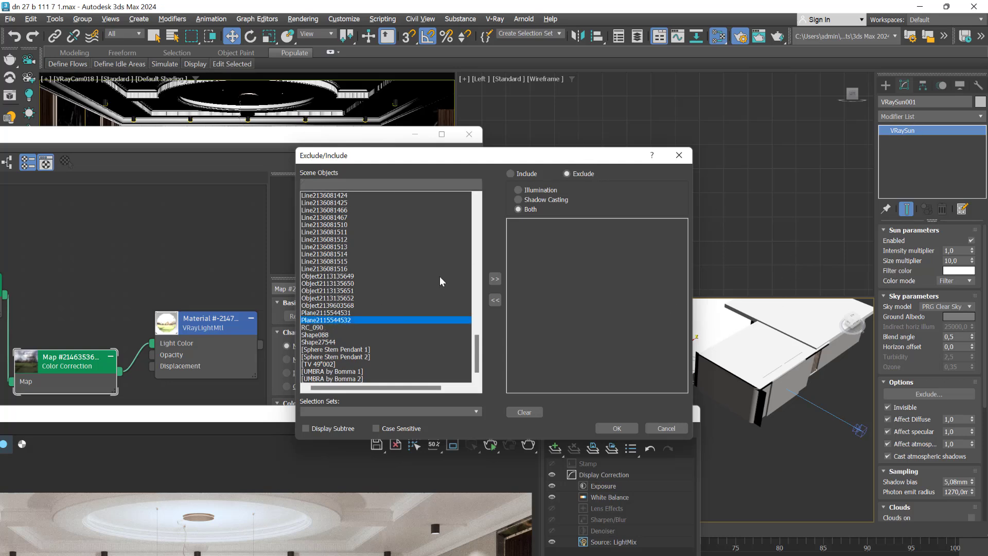
left_click_drag(559, 155, 382, 177)
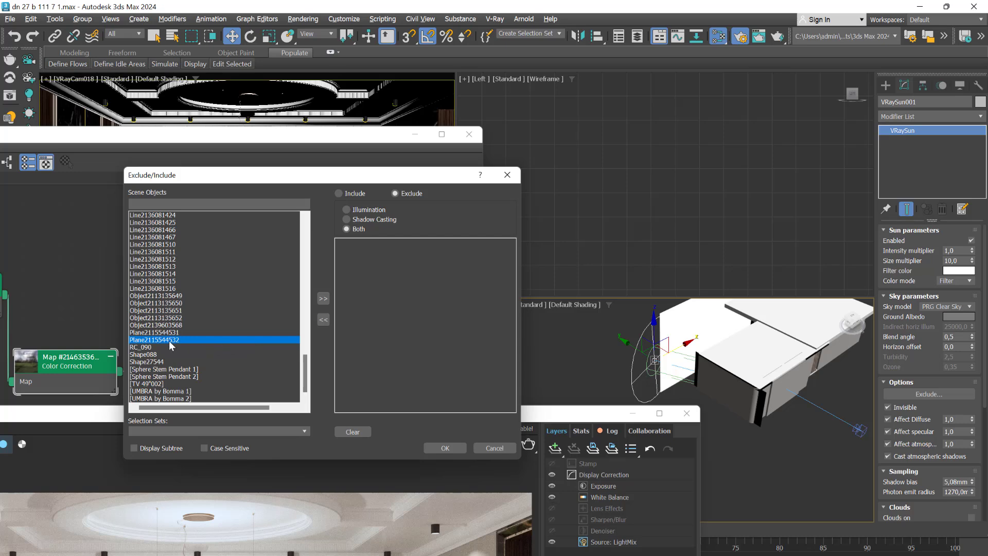
left_click(323, 299)
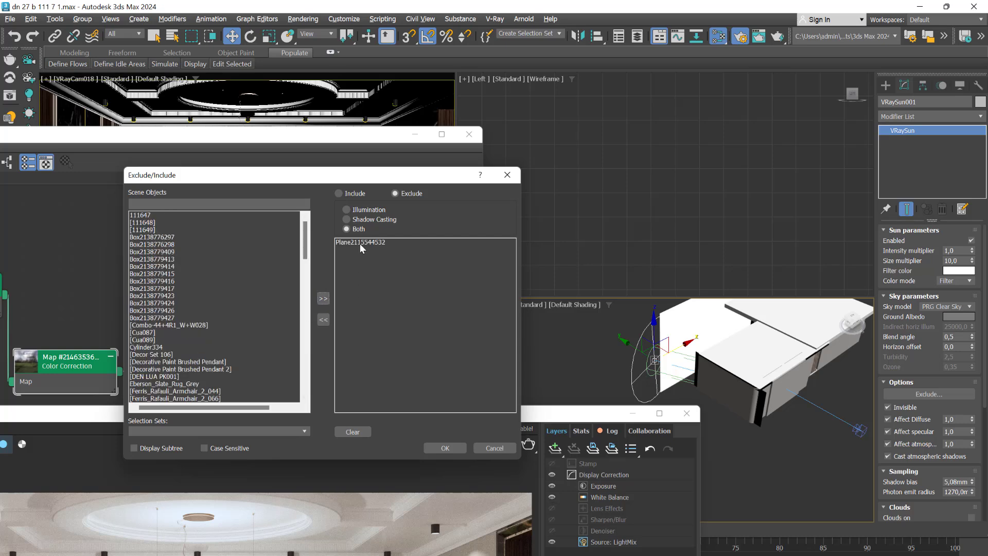
left_click(445, 447)
Verify the name of the landscape backdrop plane against the excluded object, and clear the selection
left_click(680, 320)
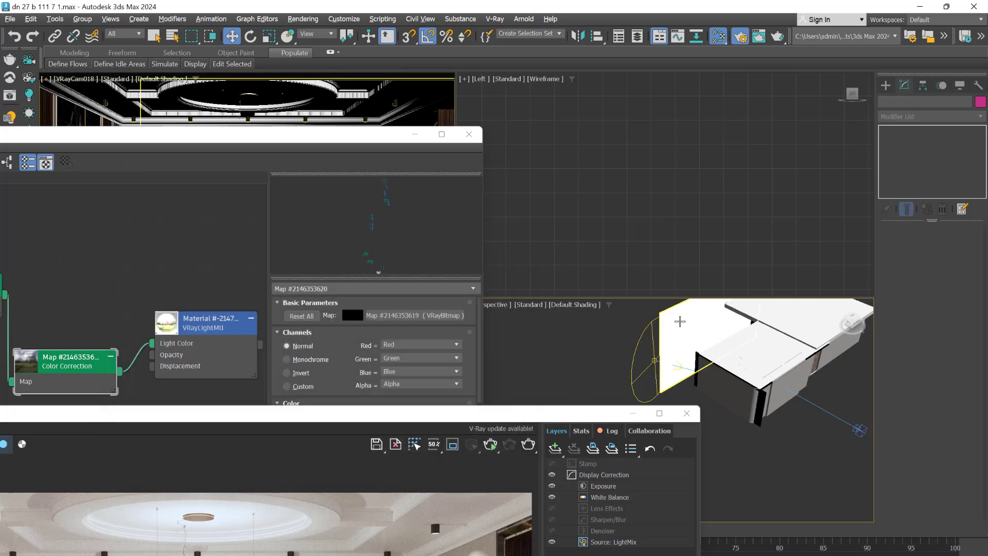
left_click_drag(922, 102, 936, 102)
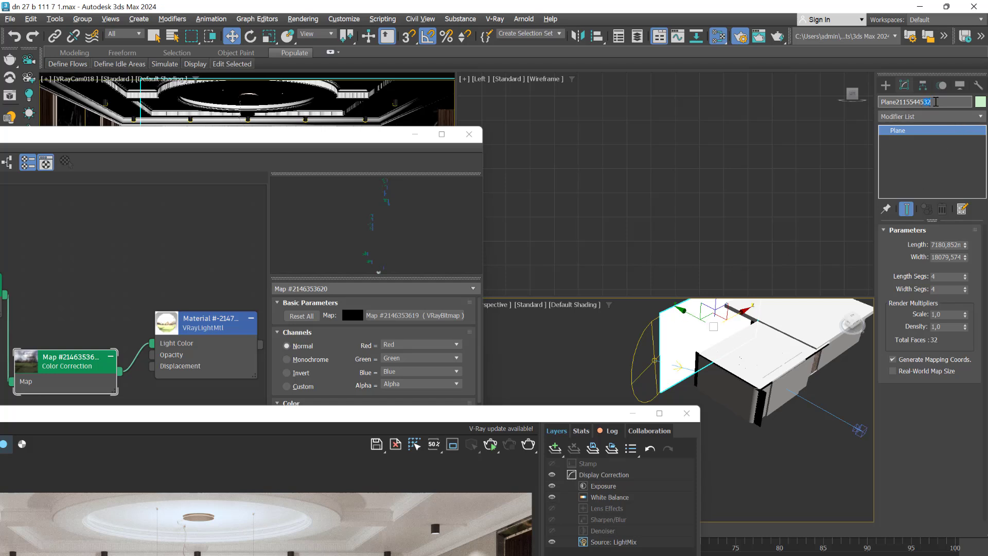
left_click(597, 338)
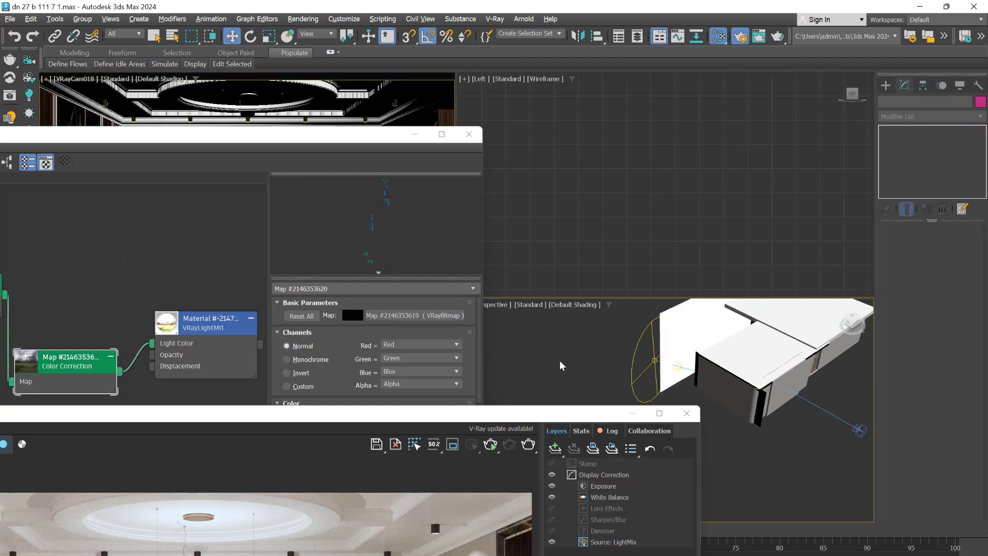
Maximize the VRayCam018 view and start an interactive IPR render of the living room
left_click_drag(315, 139, 552, 360)
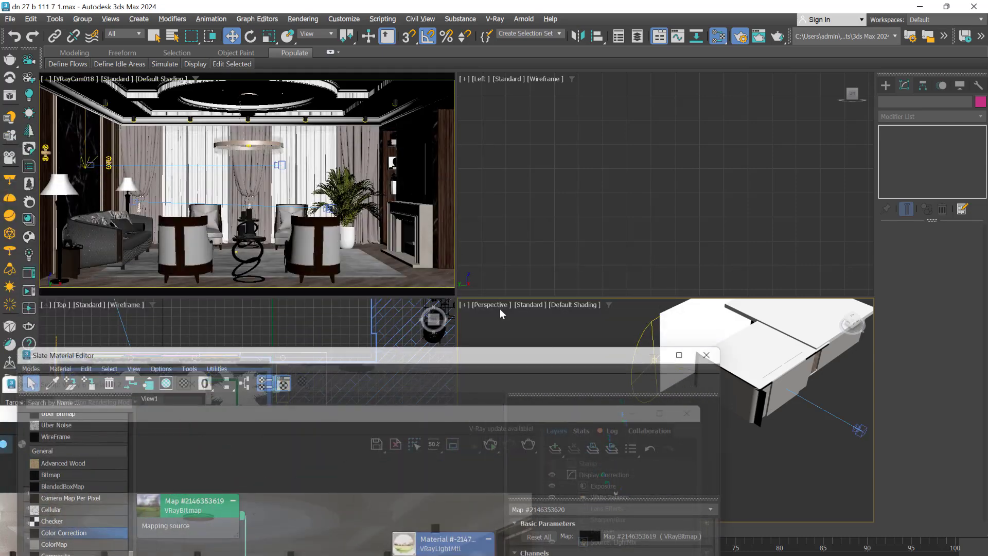
middle_click(299, 128)
key("alt+w")
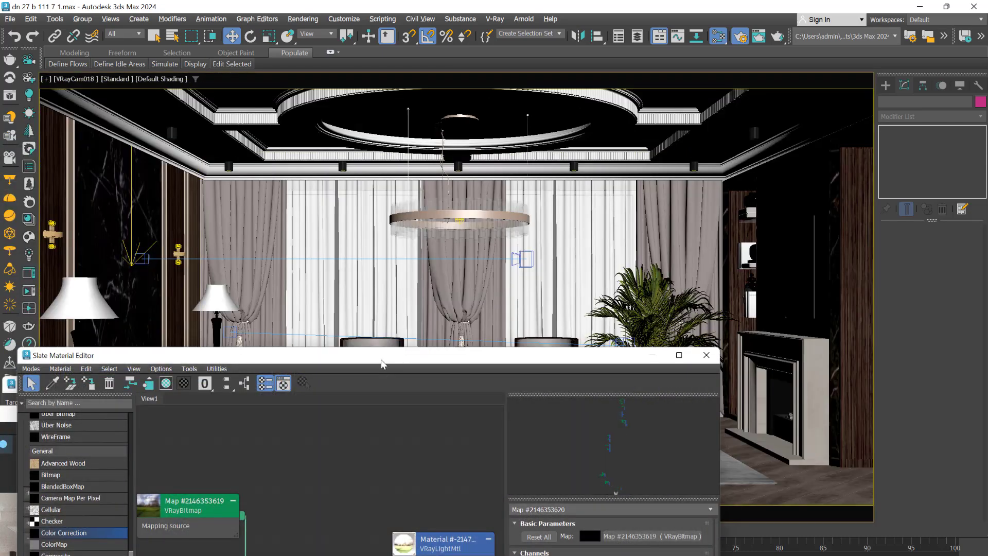
mouse_move(380, 360)
left_mouse_down()
mouse_move(589, 222)
mouse_move(597, 115)
mouse_move(642, 153)
left_mouse_up()
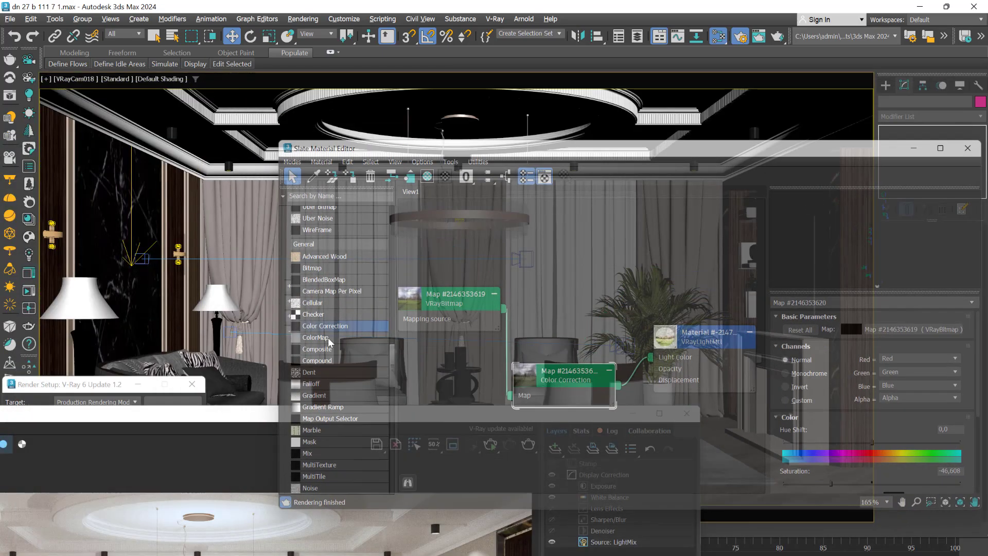
left_click_drag(210, 417, 680, 96)
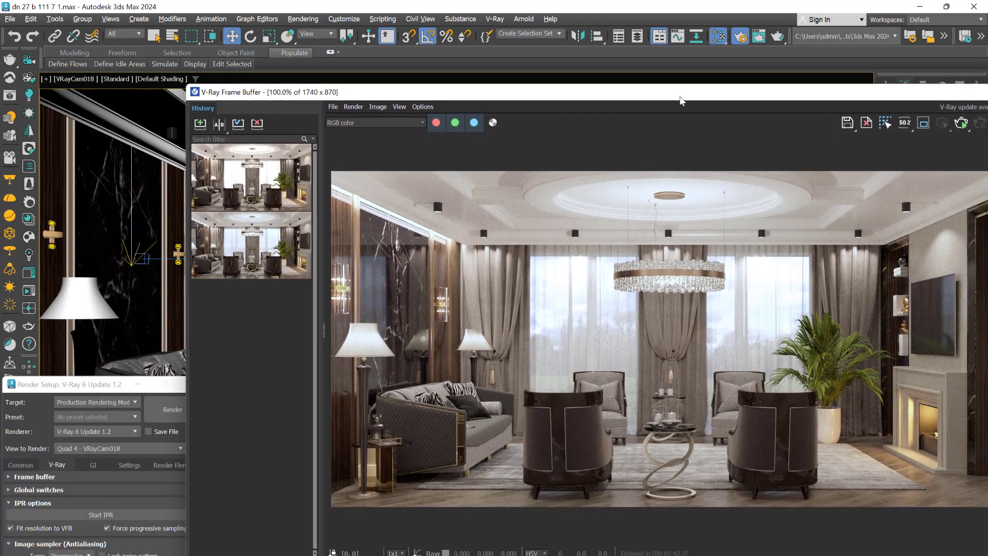
left_click(96, 516)
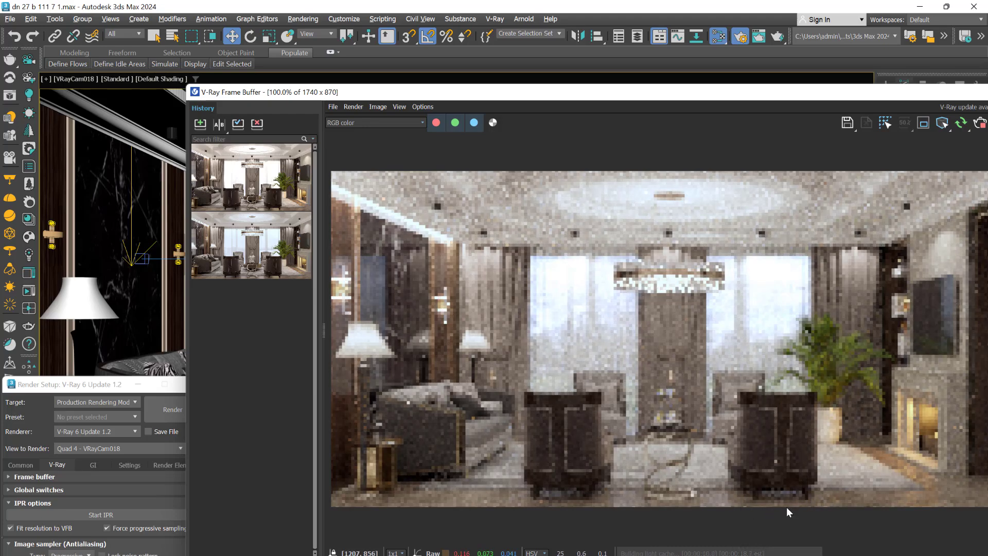
Region-render the floor around the base of the armchair nearest the plant and examine the light and shadow there up close
left_click_drag(728, 98, 614, 45)
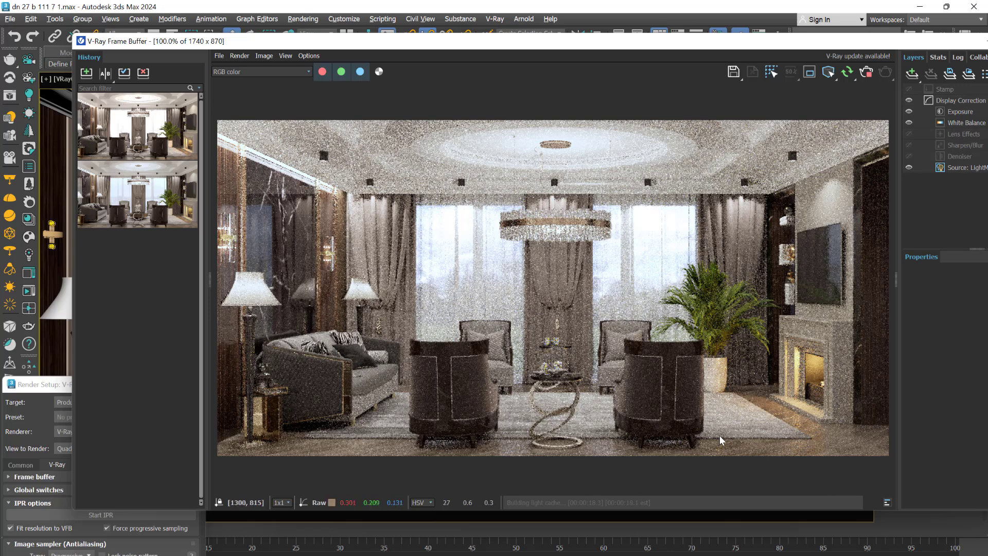
left_click(810, 72)
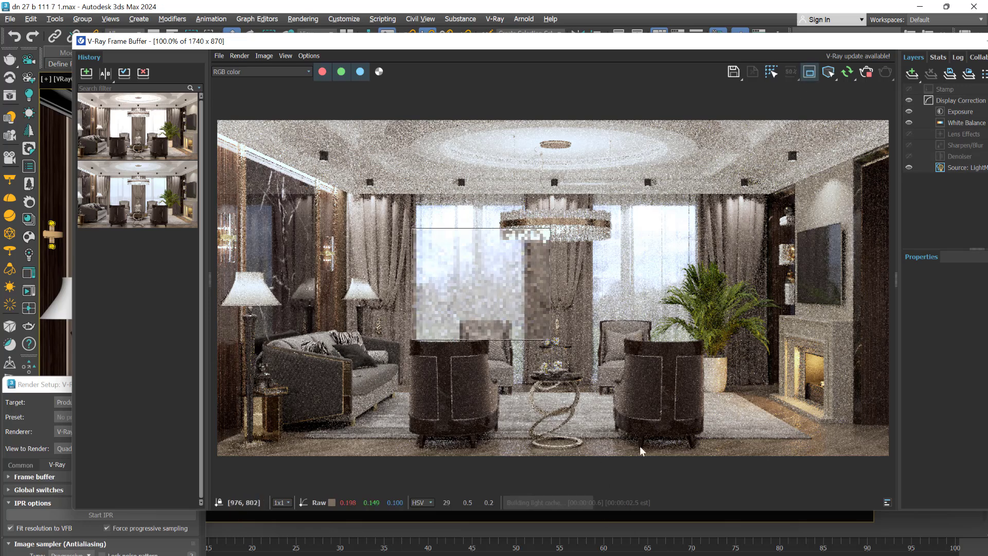
left_click_drag(591, 410, 749, 467)
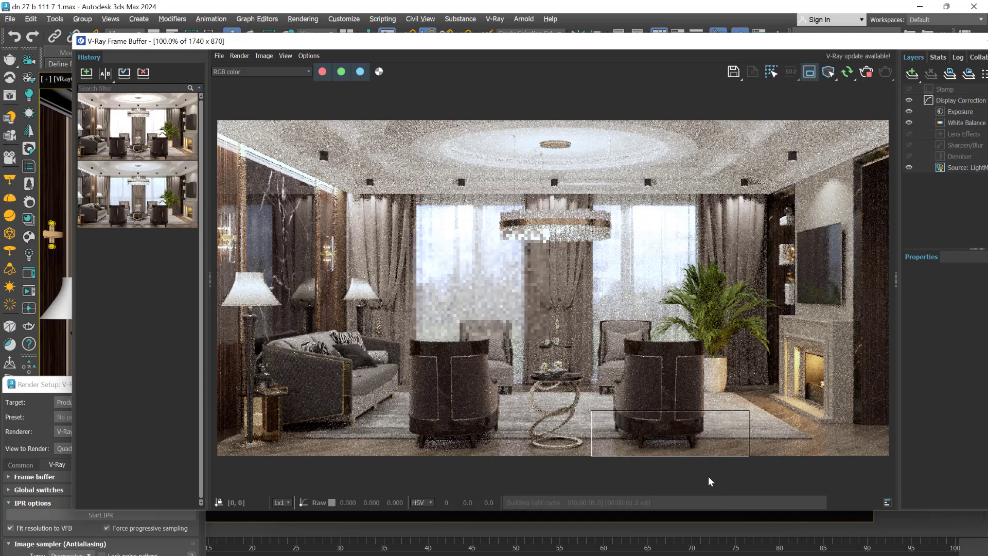
scroll(693, 458, "up", 3)
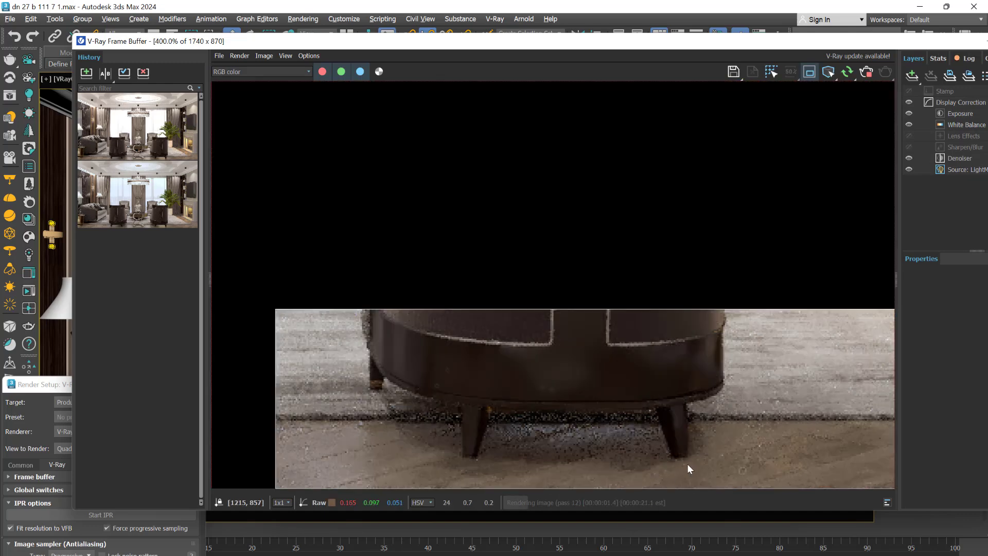
scroll(638, 468, "down", 1)
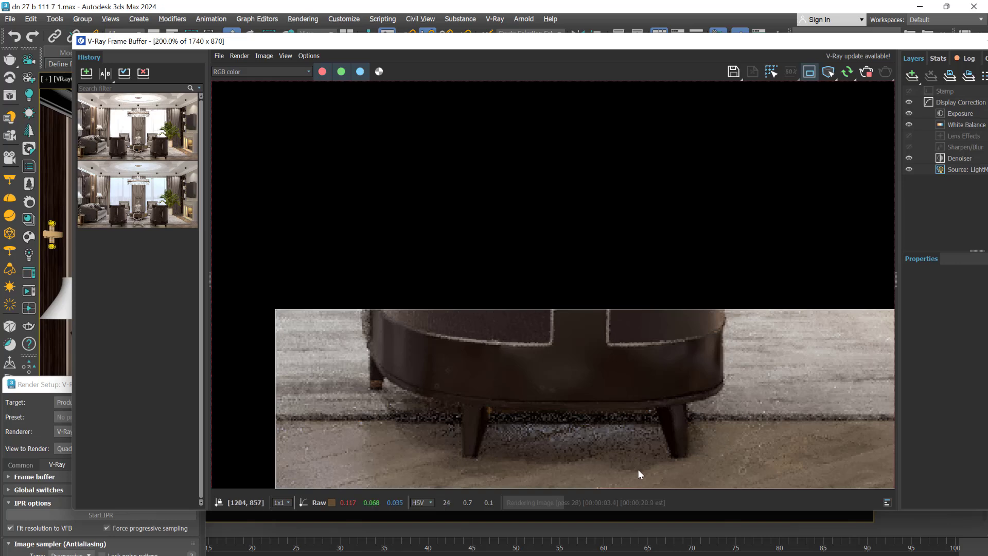
scroll(653, 463, "up", 2)
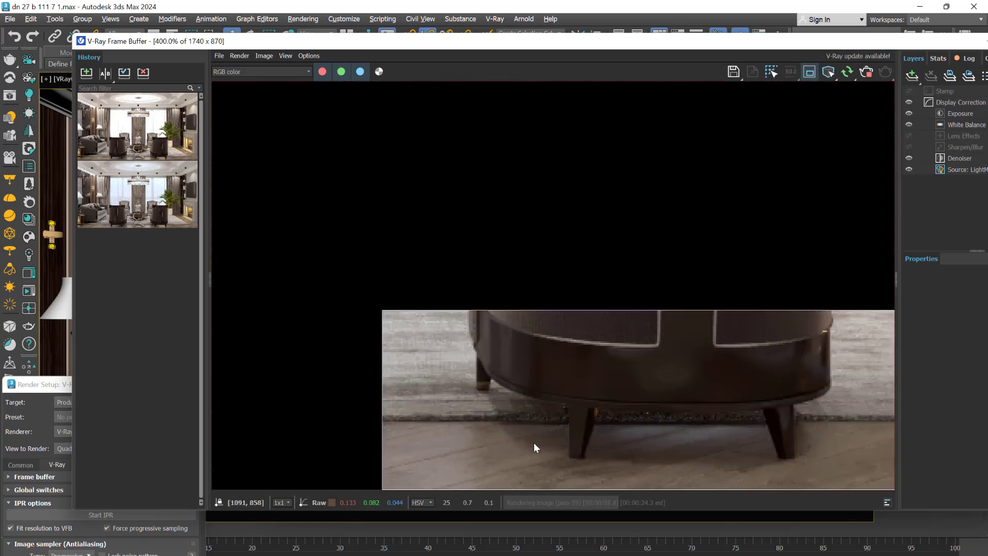
left_click(808, 76)
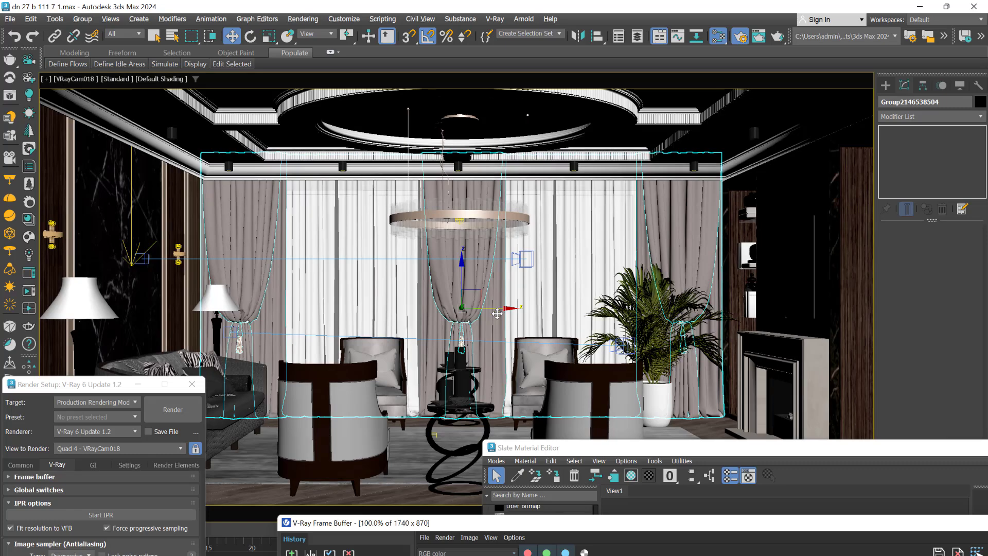
Move the curtain group along X away from the windows, then select VRaySun001 in wireframe display
left_click_drag(497, 311, 913, 316)
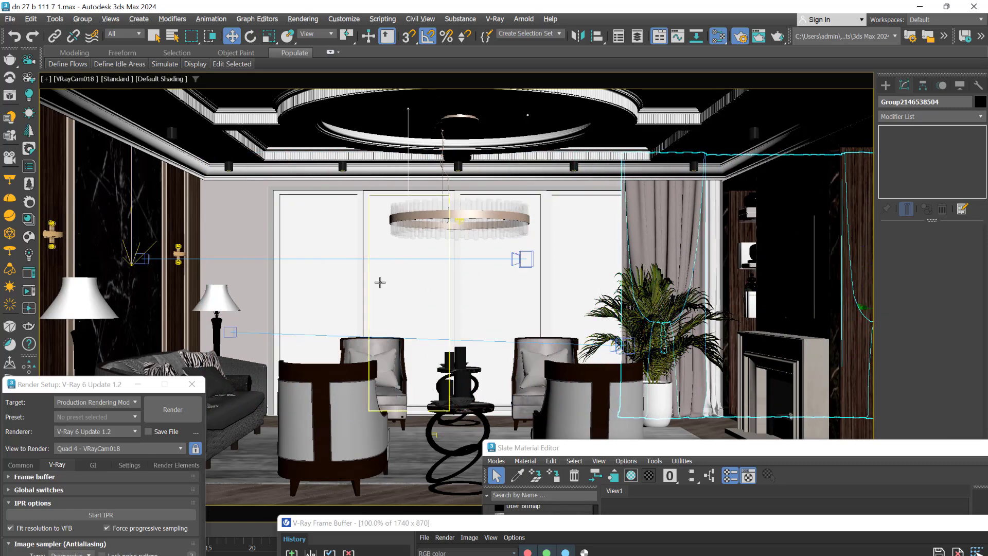
key("F3")
left_click(334, 210)
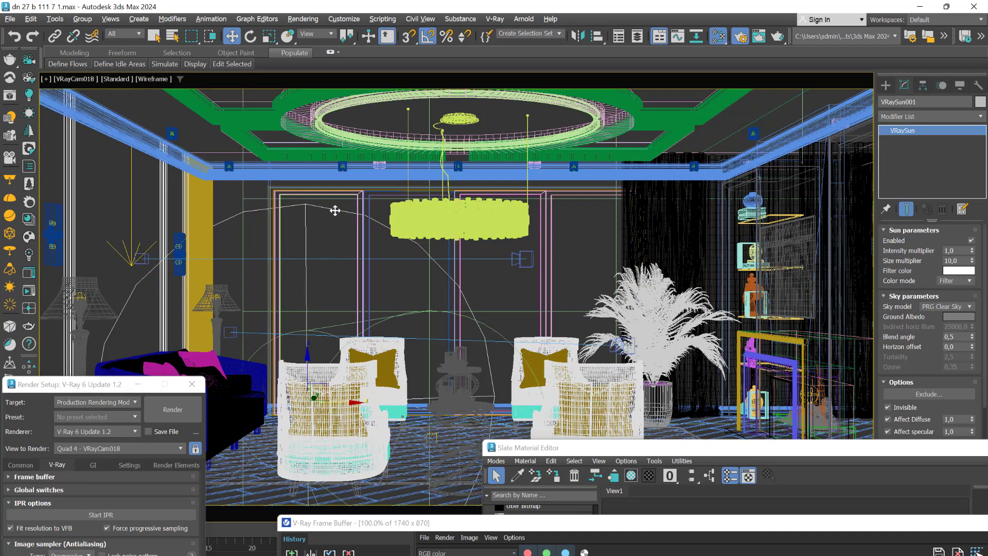
Start a new interactive render and examine the landscape and the sunlight on the floor with the windows uncovered
key("shift+q")
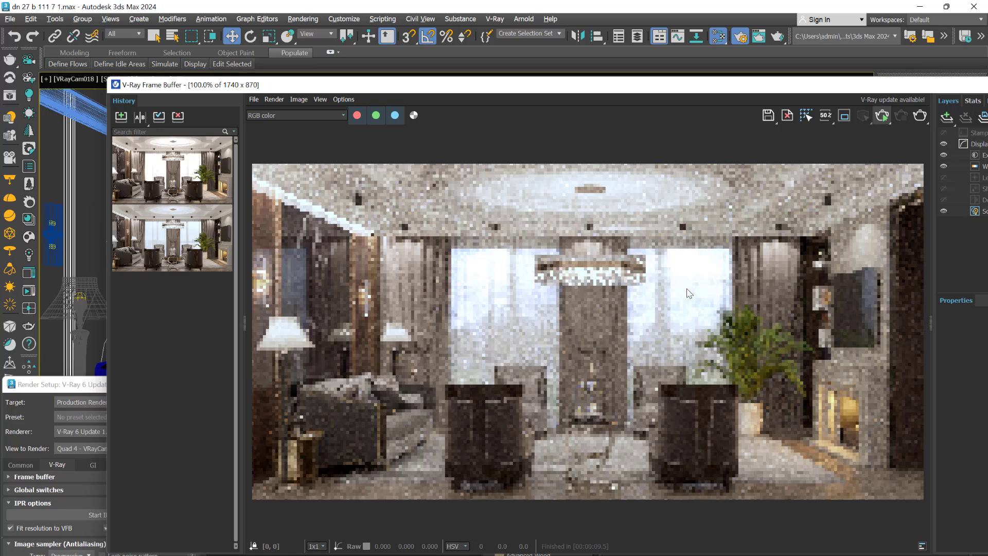
left_click(880, 118)
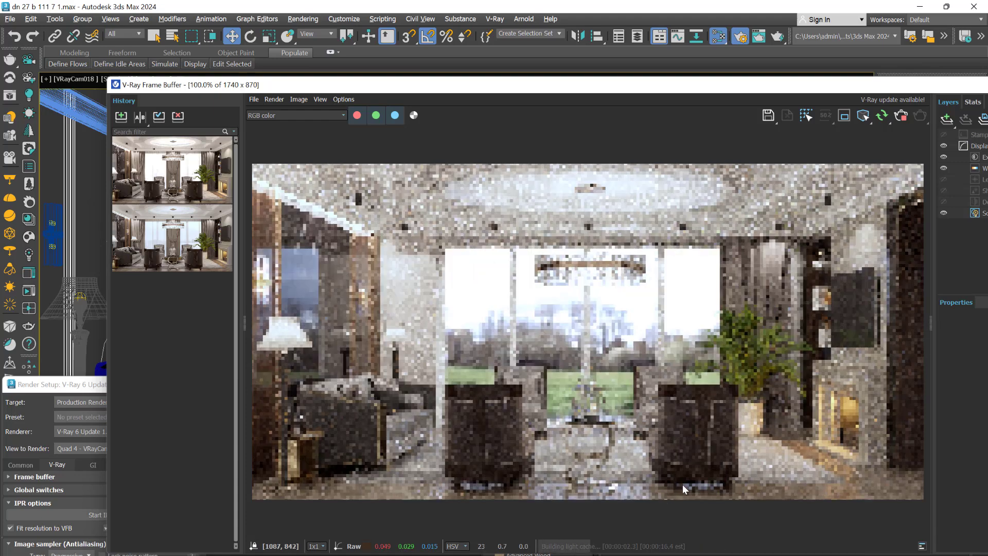
left_click_drag(643, 88, 571, 49)
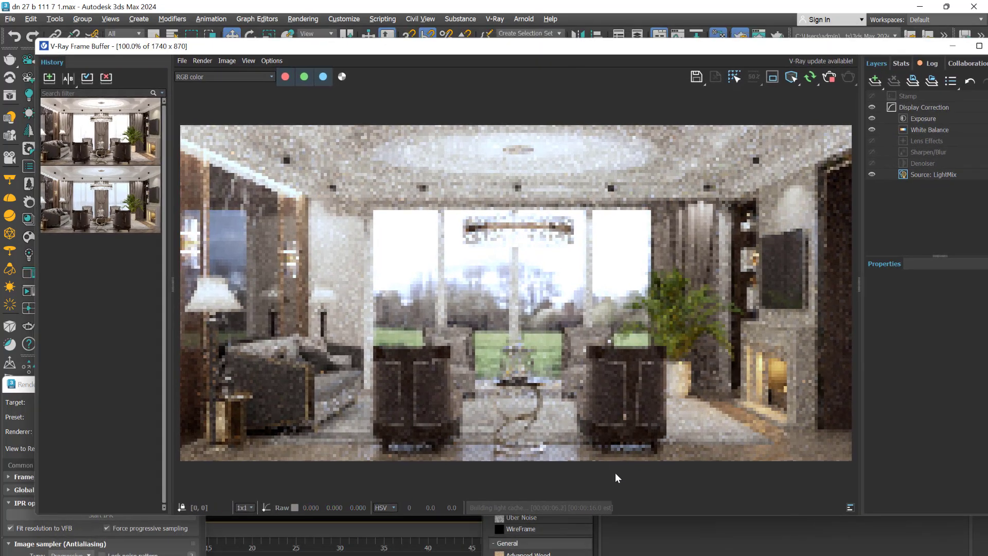
scroll(615, 473, "up", 1)
scroll(647, 463, "down", 1)
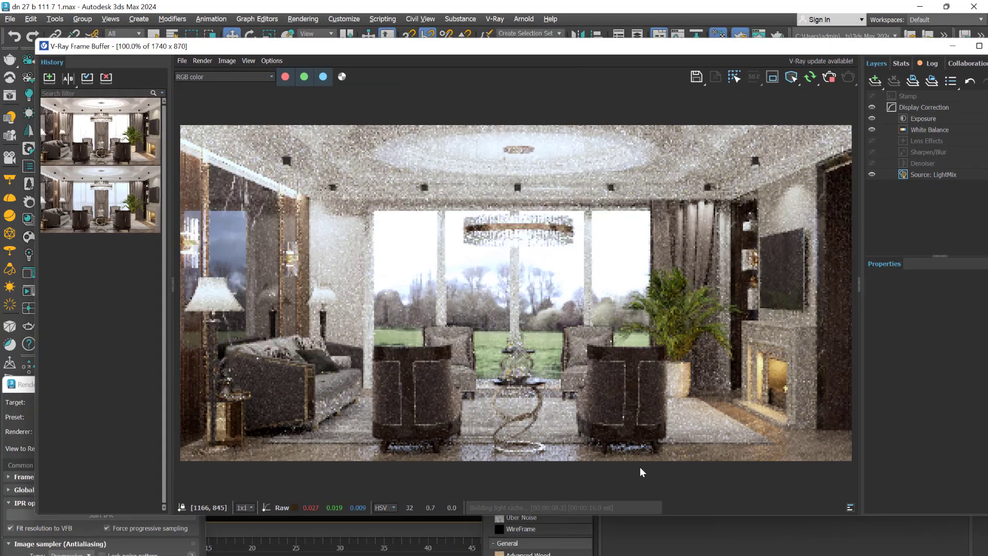